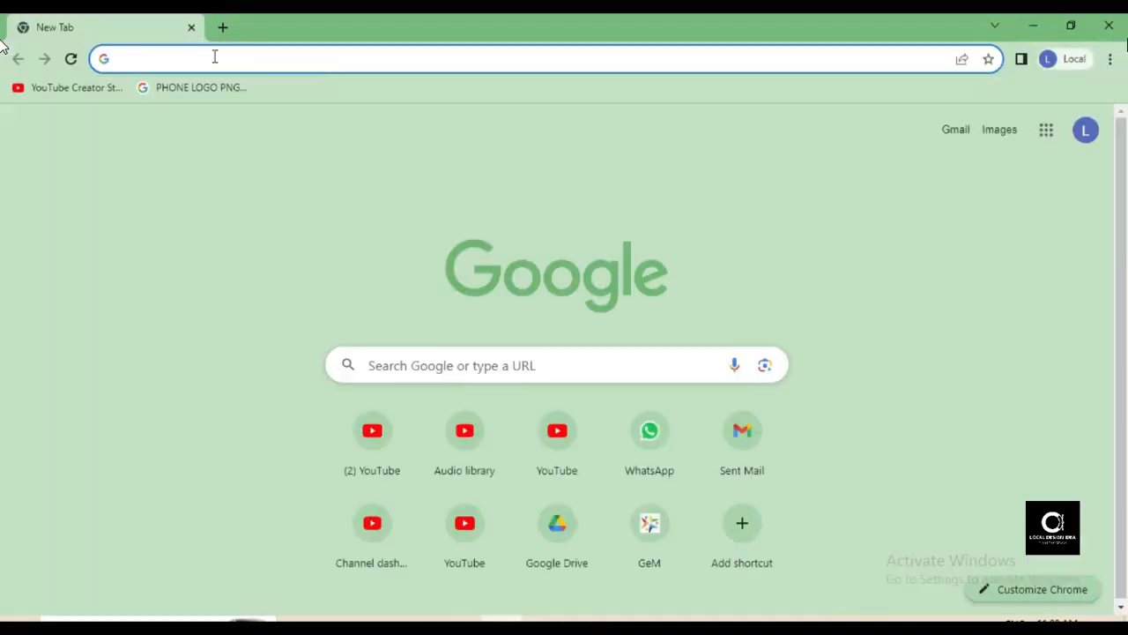
Step: Search for "google input", open the Hindi input tools page, and transliterate "local saree" into लोकल साड़ी, selecting the result
{"action": "type", "text": "google input"}
{"action": "key", "text": "Return"}
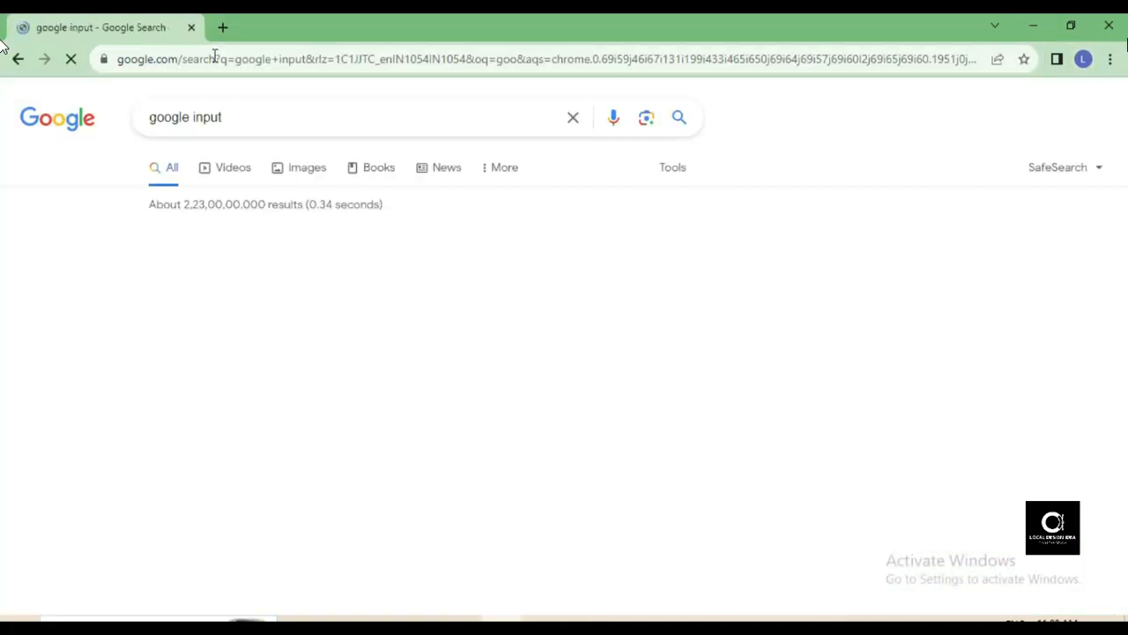
{"action": "left_click", "coordinate": [252, 360]}
{"action": "left_click", "coordinate": [359, 353]}
{"action": "type", "text": "local saree"}
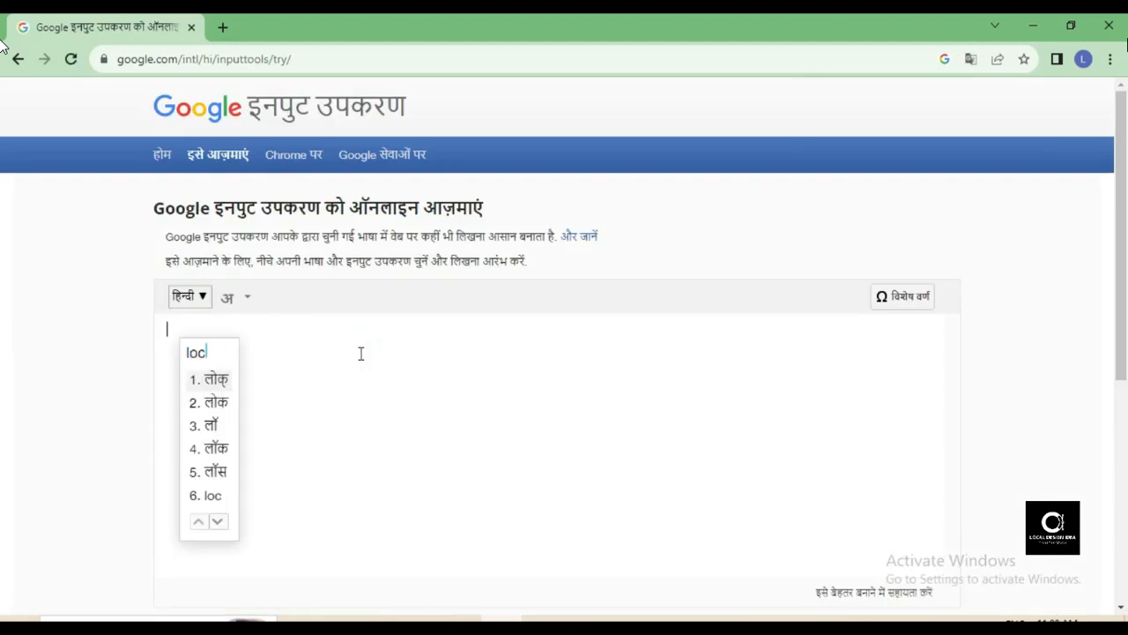
{"action": "key", "text": "ctrl+a"}
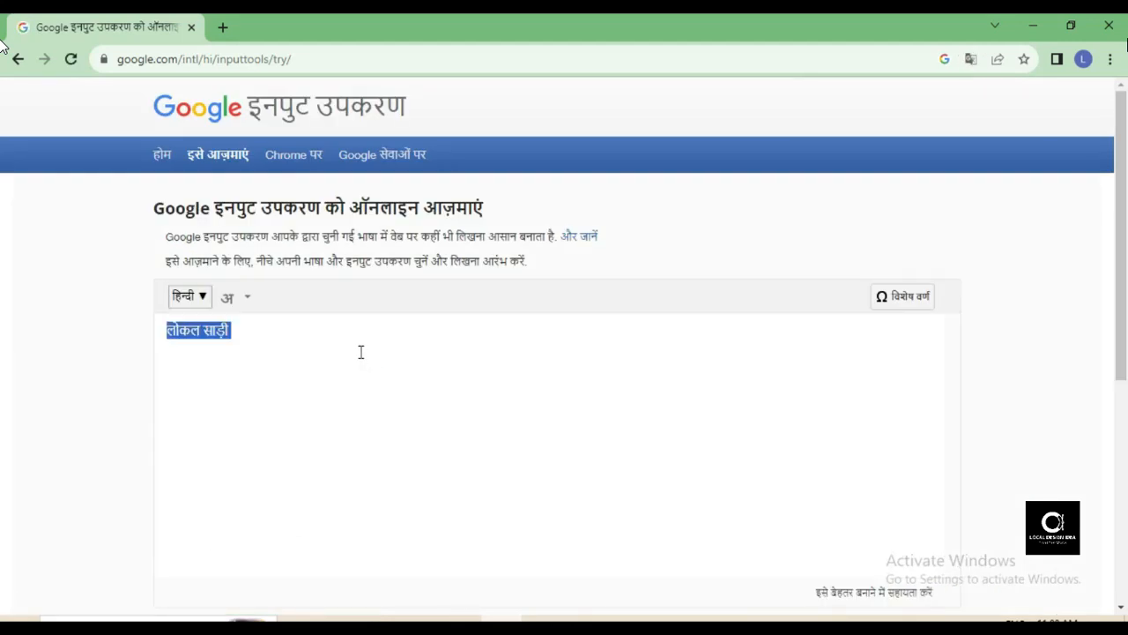
Step: Switch to CorelDRAW, start the Text tool and set the font to Four C Mayahead
{"action": "left_click", "coordinate": [583, 617]}
{"action": "left_click", "coordinate": [13, 349]}
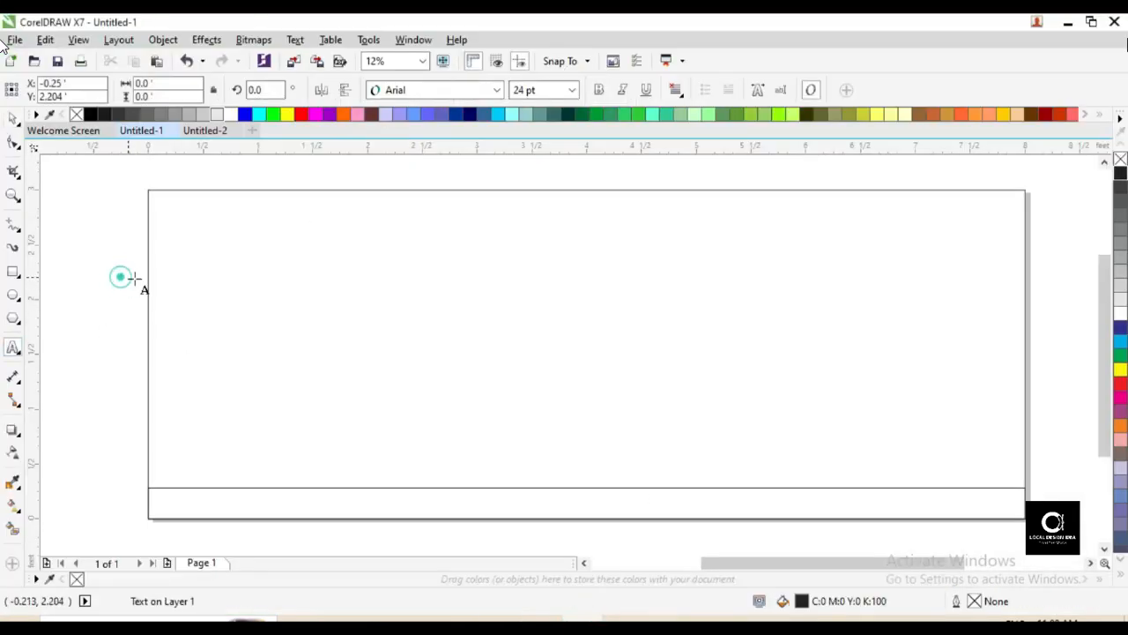
{"action": "left_click", "coordinate": [426, 90]}
{"action": "type", "text": "f"}
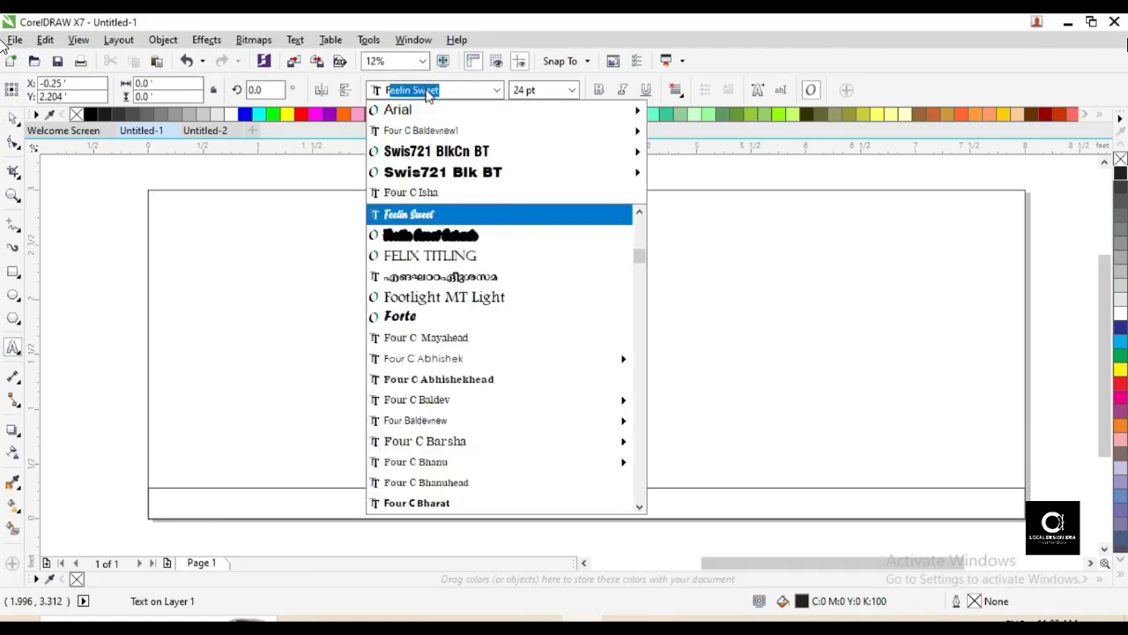
{"action": "type", "text": "our C Mayahead"}
{"action": "key", "text": "Return"}
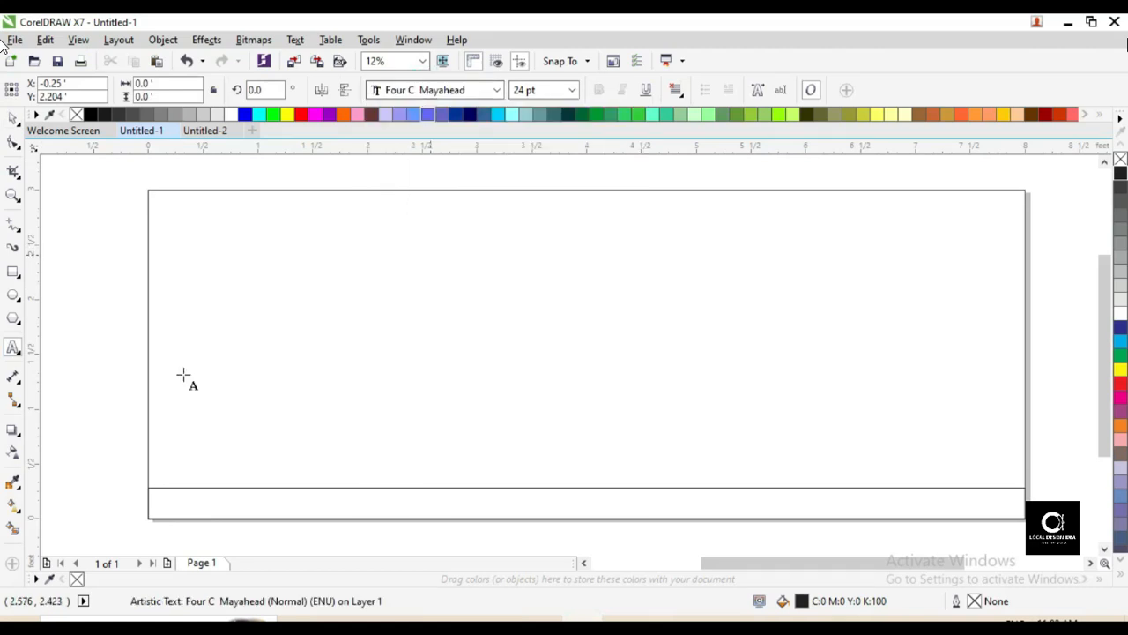
Step: Enlarge the heading लोकल साड़ी to about 4.03 ft wide and centre it horizontally on the banner rectangle
{"action": "left_click_drag", "start_coordinate": [145, 290], "coordinate": [565, 374]}
{"action": "left_click_drag", "start_coordinate": [445, 328], "coordinate": [711, 310]}
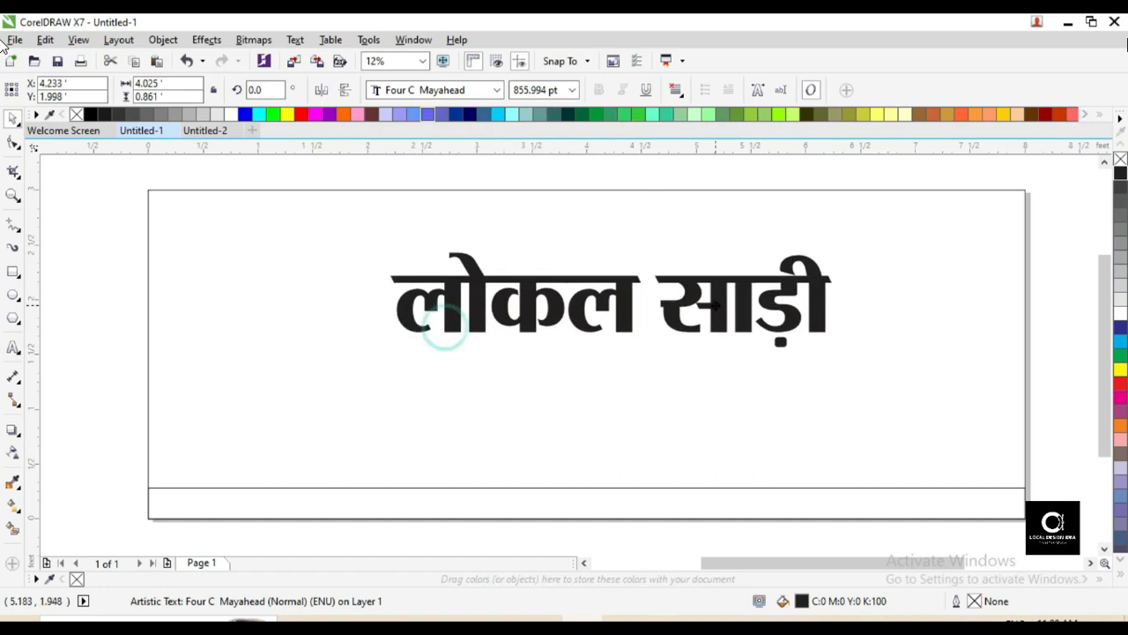
{"action": "left_click", "coordinate": [906, 309], "text": "shift"}
{"action": "key", "text": "c"}
{"action": "left_click", "coordinate": [602, 168]}
Step: Make a copy of the heading about 2.1 ft wide in the banner's upper-left corner and fill both texts black
{"action": "key", "text": "F2"}
{"action": "right_click", "coordinate": [136, 244]}
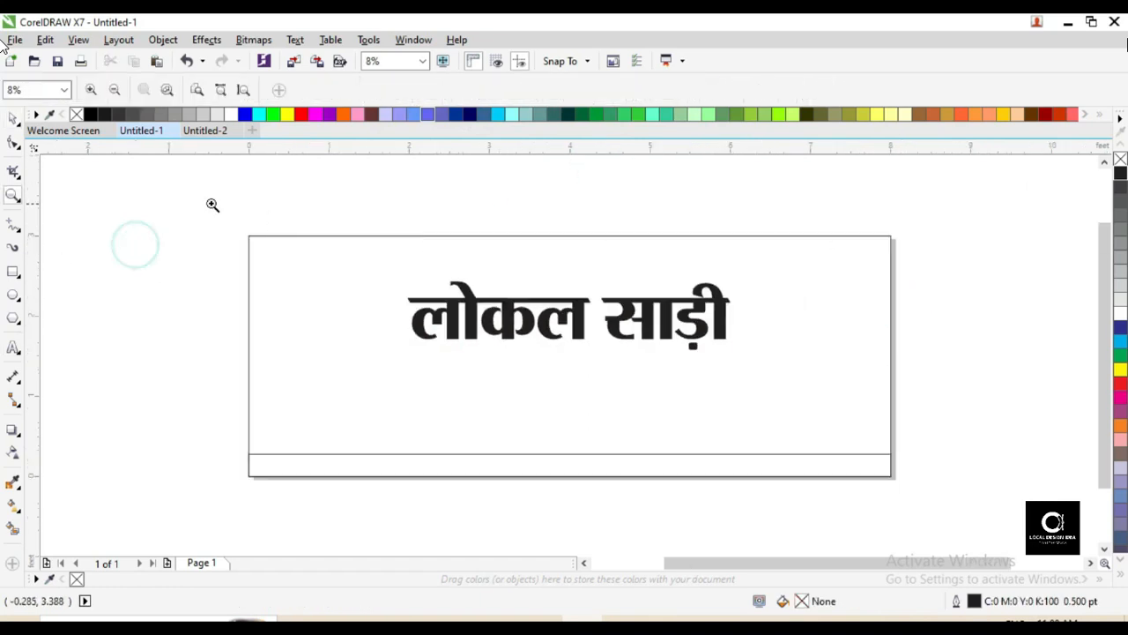
{"action": "left_click_drag", "start_coordinate": [221, 206], "coordinate": [936, 478]}
{"action": "left_click", "coordinate": [696, 302]}
{"action": "left_click_drag", "start_coordinate": [797, 377], "coordinate": [570, 325]}
{"action": "right_click", "coordinate": [571, 325]}
{"action": "left_click_drag", "start_coordinate": [401, 275], "coordinate": [189, 219]}
{"action": "left_click_drag", "start_coordinate": [69, 186], "coordinate": [767, 376]}
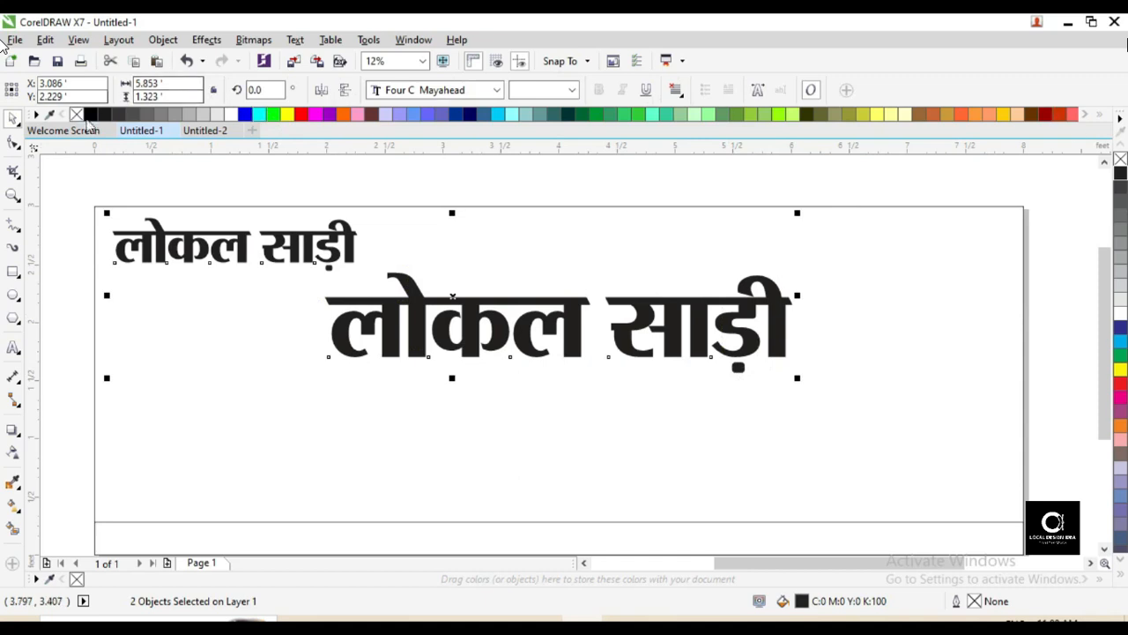
Step: Replace the small heading copy with the contact's name and two phone numbers, and shrink the line to fit the corner
{"action": "double_click", "coordinate": [333, 253]}
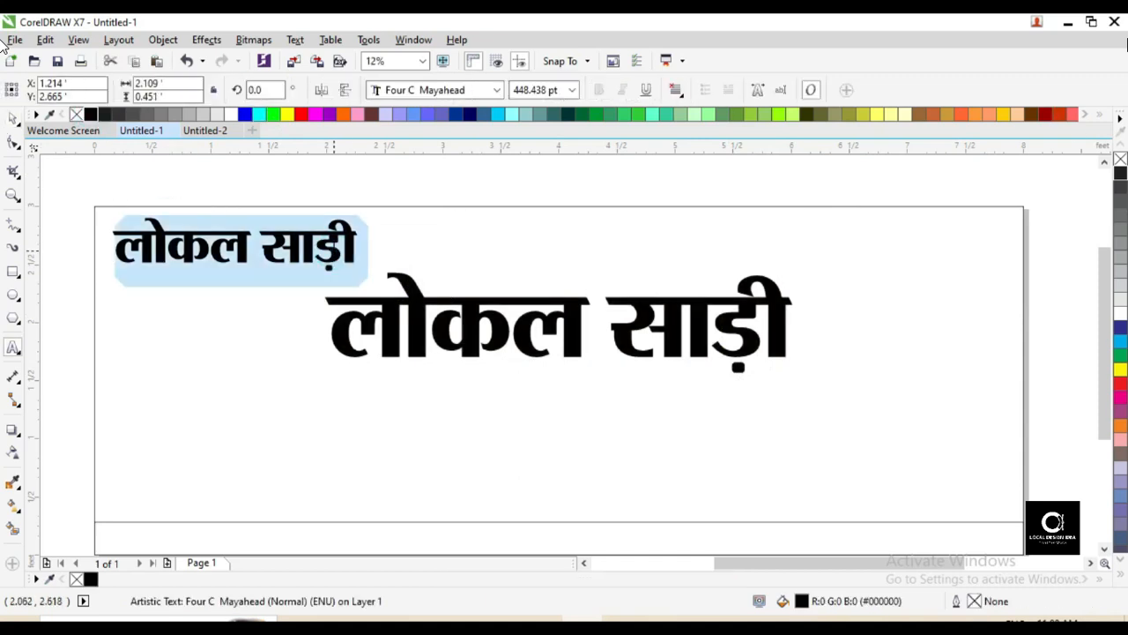
{"action": "type", "text": "local kumar :"}
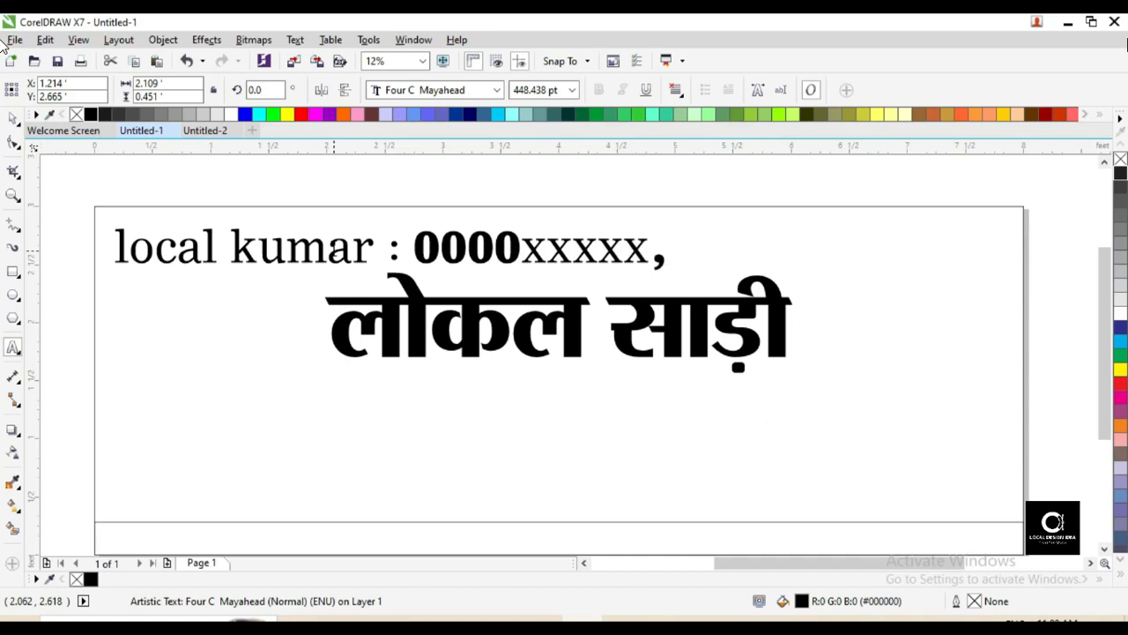
{"action": "type", "text": "0000xxxx"}
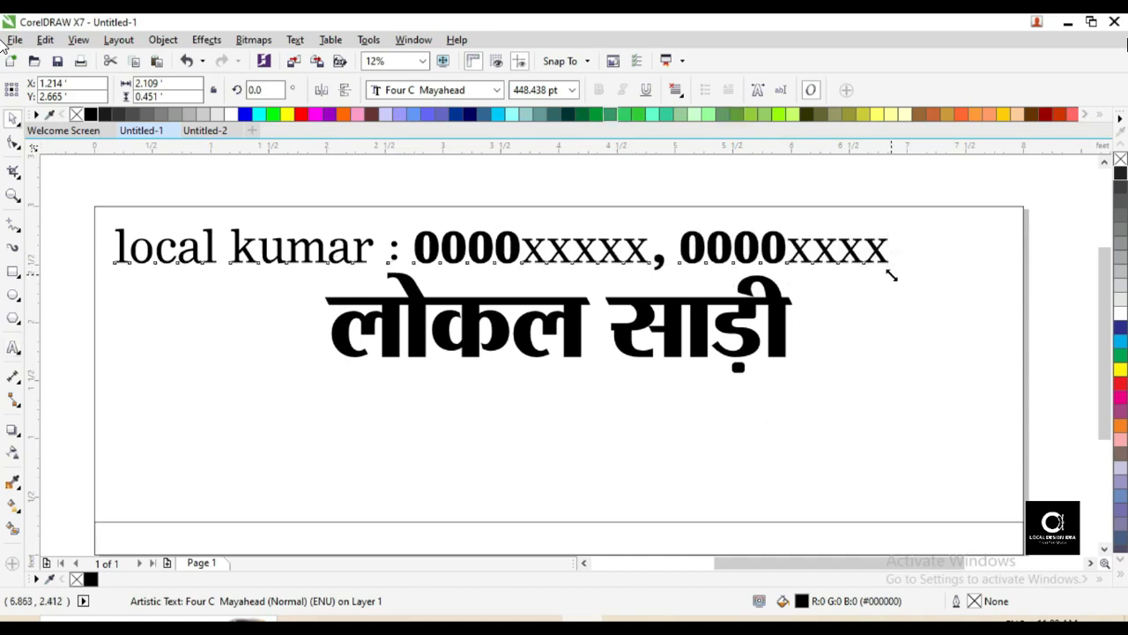
{"action": "left_click_drag", "start_coordinate": [892, 275], "coordinate": [452, 251]}
Step: Change the contact line's font to Swis721 Cn BT Bold
{"action": "left_click", "coordinate": [425, 90]}
{"action": "type", "text": "sw"}
{"action": "key", "text": "Down"}
{"action": "key", "text": "Down"}
{"action": "key", "text": "Down"}
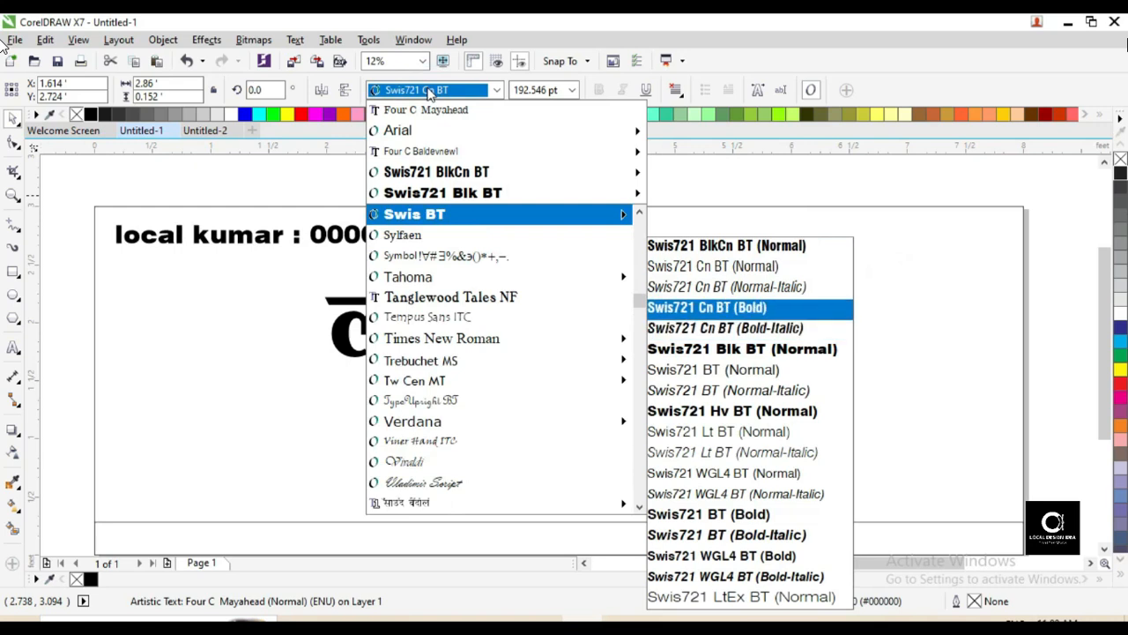
{"action": "key", "text": "Return"}
{"action": "left_click", "coordinate": [601, 90]}
{"action": "left_click", "coordinate": [545, 172]}
Step: Copy the contact line to the banner's upper-right corner
{"action": "key", "text": "F3"}
{"action": "key", "text": "F2"}
{"action": "left_click_drag", "start_coordinate": [184, 214], "coordinate": [948, 494]}
{"action": "left_click_drag", "start_coordinate": [292, 216], "coordinate": [782, 216]}
{"action": "right_click", "coordinate": [782, 216]}
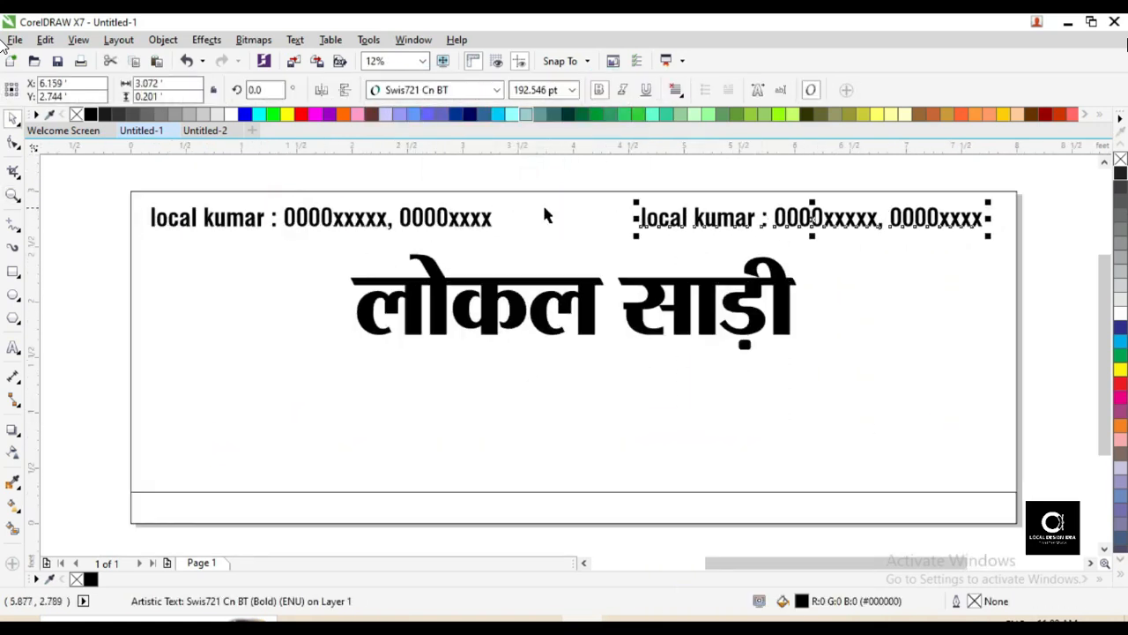
Step: Convert the upper-left contact line to uppercase and scale it down to about 140 pt
{"action": "key", "text": "ctrl+a"}
{"action": "key", "text": "shift+F3"}
{"action": "key", "text": "Down"}
{"action": "key", "text": "Down"}
{"action": "key", "text": "Return"}
{"action": "key", "text": "ctrl+space"}
{"action": "left_click_drag", "start_coordinate": [555, 236], "coordinate": [449, 298]}
Step: Delete the lowercase contact line and place a copy of the uppercase one in the banner's upper-right corner
{"action": "left_click", "coordinate": [734, 220]}
{"action": "key", "text": "Delete"}
{"action": "left_click_drag", "start_coordinate": [289, 220], "coordinate": [861, 233]}
{"action": "left_click", "coordinate": [756, 172]}
{"action": "key", "text": "F3"}
{"action": "key", "text": "F2"}
{"action": "left_click_drag", "start_coordinate": [211, 206], "coordinate": [987, 527]}
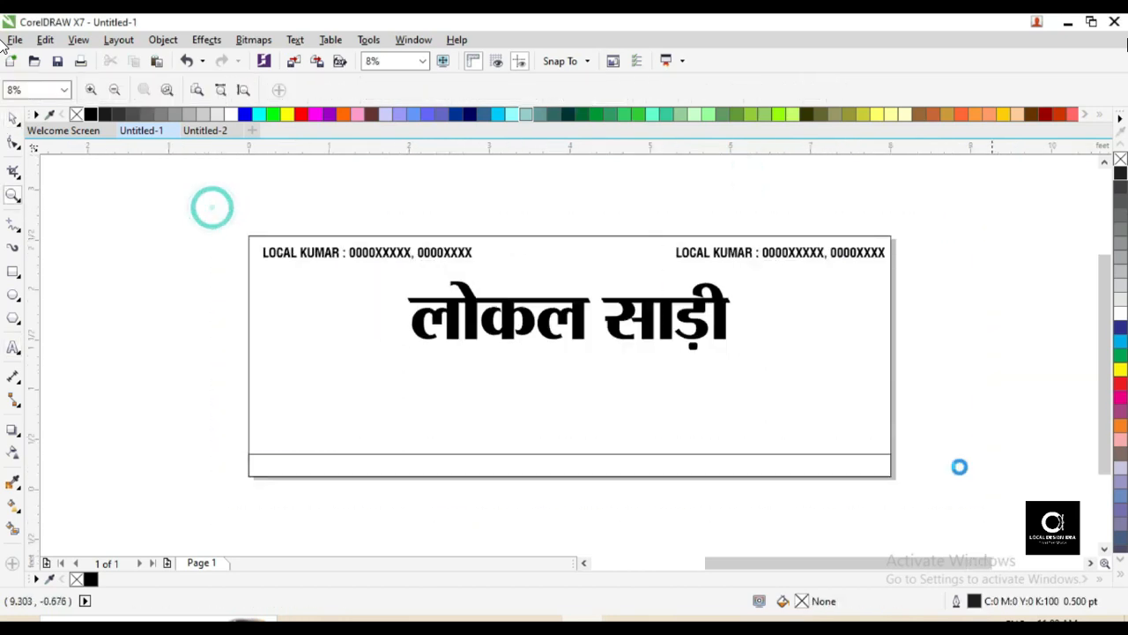
Step: Stretch both contact lines vertically so their letters are slightly taller
{"action": "left_click", "coordinate": [802, 192]}
{"action": "left_click", "coordinate": [801, 210]}
{"action": "left_click", "coordinate": [368, 212], "text": "shift"}
{"action": "key", "text": "F2"}
{"action": "left_click_drag", "start_coordinate": [461, 202], "coordinate": [695, 264]}
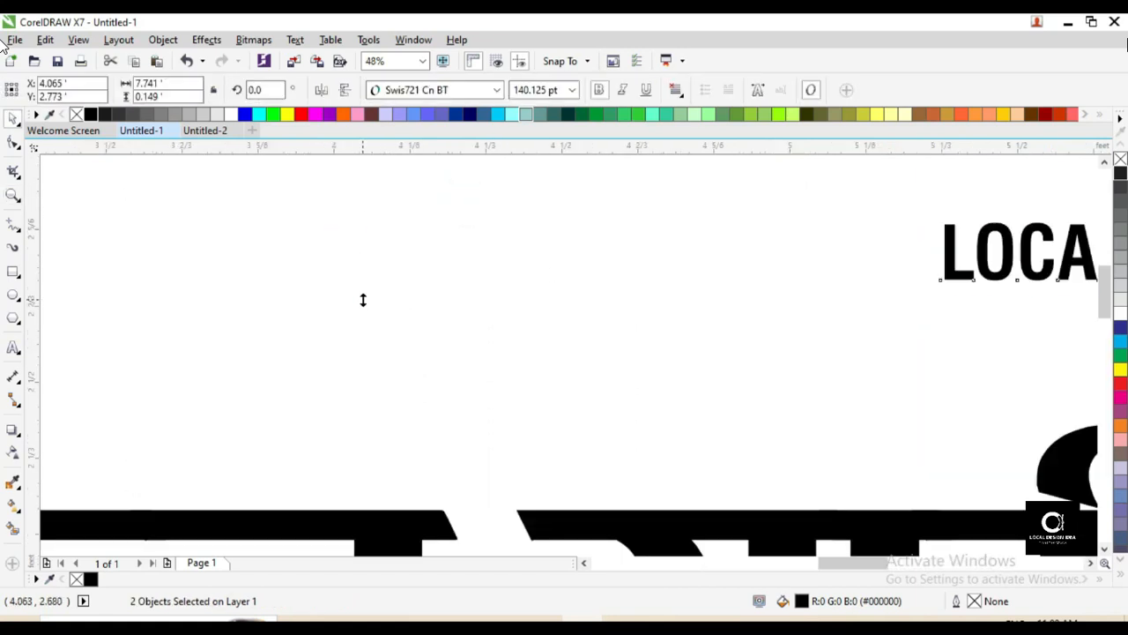
{"action": "left_click_drag", "start_coordinate": [362, 298], "coordinate": [362, 325]}
{"action": "key", "text": "F2"}
{"action": "key", "text": "F3"}
{"action": "key", "text": "F2"}
{"action": "left_click_drag", "start_coordinate": [373, 226], "coordinate": [650, 362]}
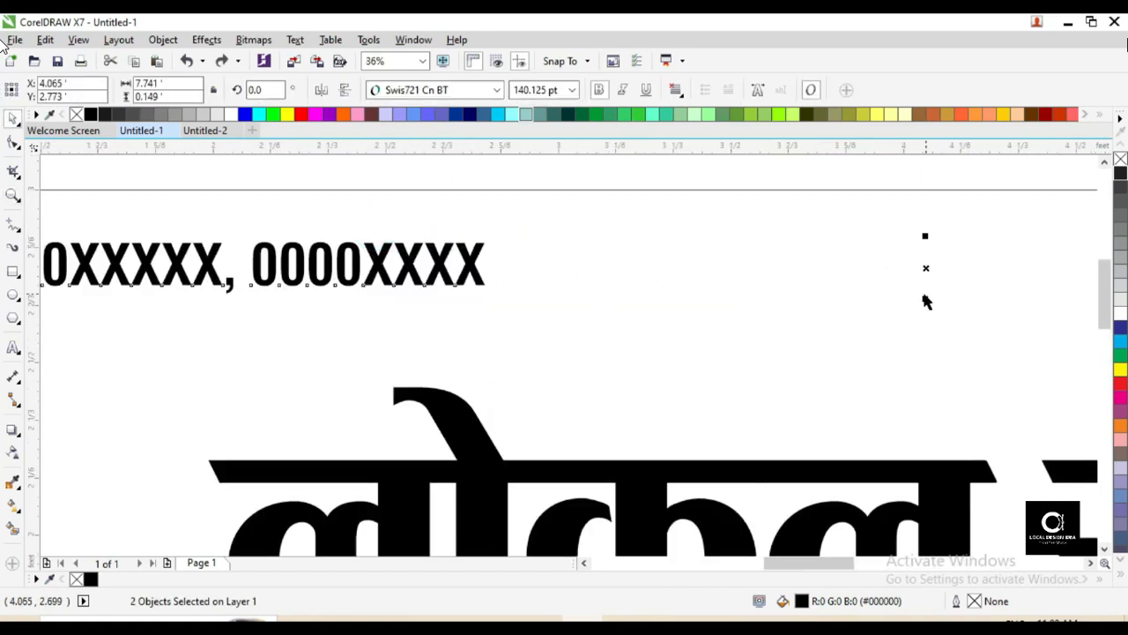
{"action": "key", "text": "F3"}
{"action": "key", "text": "F3"}
{"action": "key", "text": "F2"}
{"action": "left_click_drag", "start_coordinate": [345, 269], "coordinate": [844, 453]}
{"action": "left_click", "coordinate": [950, 335]}
Step: Widen the लोकल साड़ी heading to about 5.2 ft, shift it slightly up and stretch it taller towards the bottom
{"action": "left_click", "coordinate": [475, 319]}
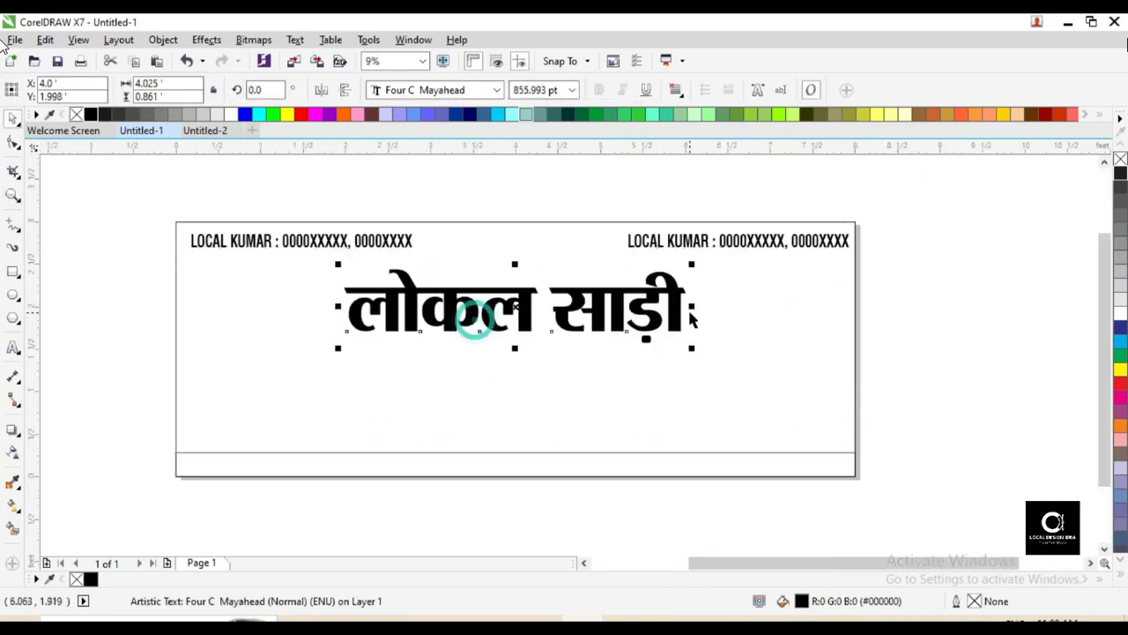
{"action": "left_click_drag", "start_coordinate": [694, 306], "coordinate": [741, 306]}
{"action": "left_click_drag", "start_coordinate": [625, 310], "coordinate": [625, 298]}
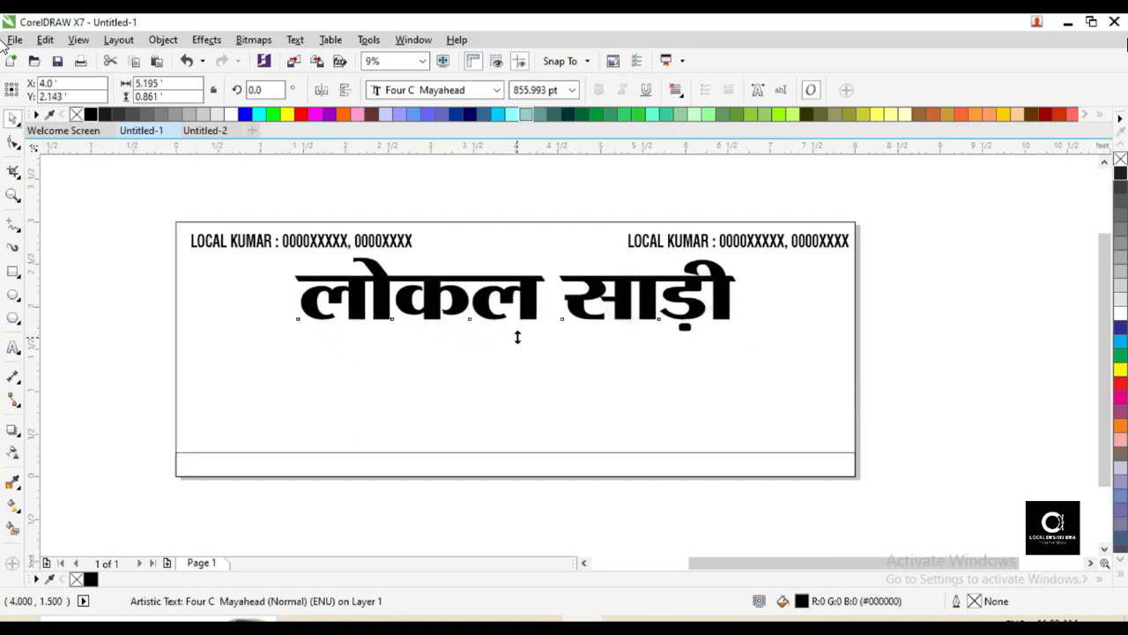
{"action": "left_click_drag", "start_coordinate": [517, 337], "coordinate": [516, 372]}
{"action": "left_click", "coordinate": [76, 253]}
{"action": "key", "text": "F3"}
{"action": "key", "text": "F2"}
{"action": "left_click_drag", "start_coordinate": [284, 252], "coordinate": [854, 380]}
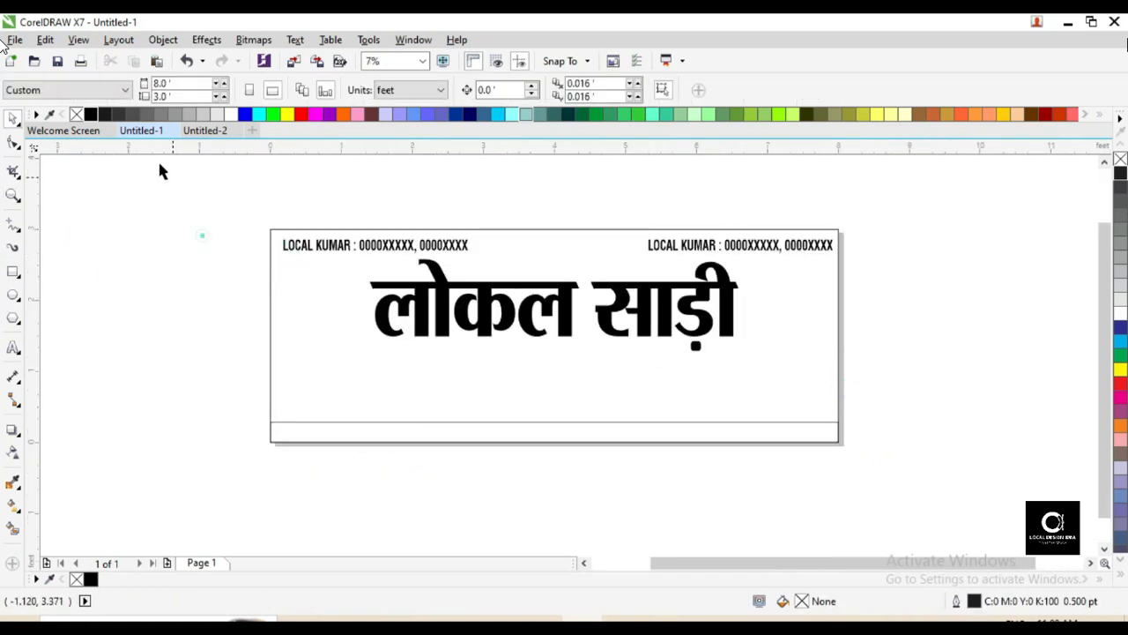
Step: Copy the group with the Hindi description, location pin and three saree models from Untitled-2 into Untitled-1
{"action": "left_click", "coordinate": [205, 129]}
{"action": "key", "text": "F2"}
{"action": "left_click_drag", "start_coordinate": [100, 277], "coordinate": [367, 442]}
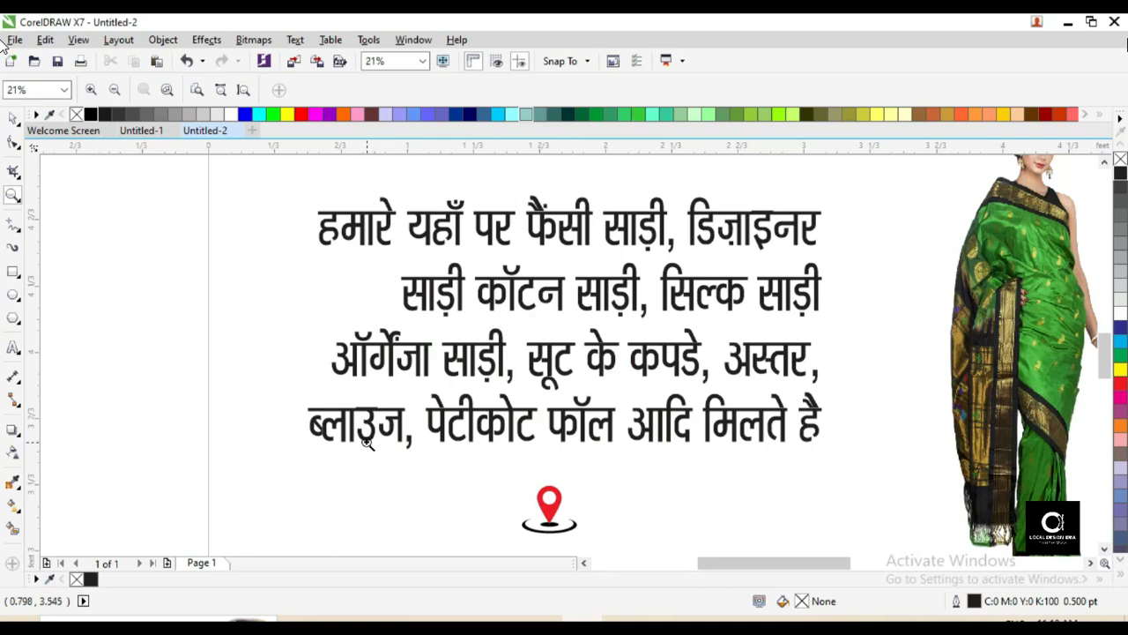
{"action": "key", "text": "F3"}
{"action": "key", "text": "space"}
{"action": "left_click", "coordinate": [251, 331]}
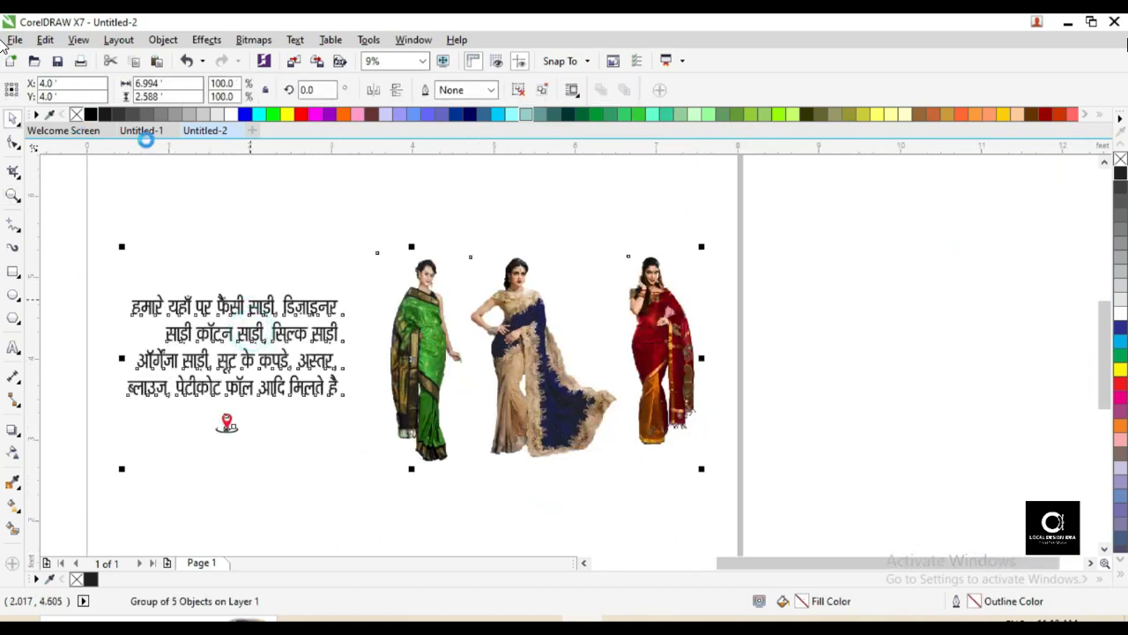
{"action": "left_click", "coordinate": [141, 136]}
{"action": "left_click", "coordinate": [204, 231]}
{"action": "key", "text": "ctrl+v"}
Step: Move the pasted group outside the banner beside its left edge and ungroup it
{"action": "key", "text": "F3"}
{"action": "left_click_drag", "start_coordinate": [629, 356], "coordinate": [318, 351]}
{"action": "key", "text": "F2"}
{"action": "left_click_drag", "start_coordinate": [86, 259], "coordinate": [858, 451]}
{"action": "left_click", "coordinate": [519, 91]}
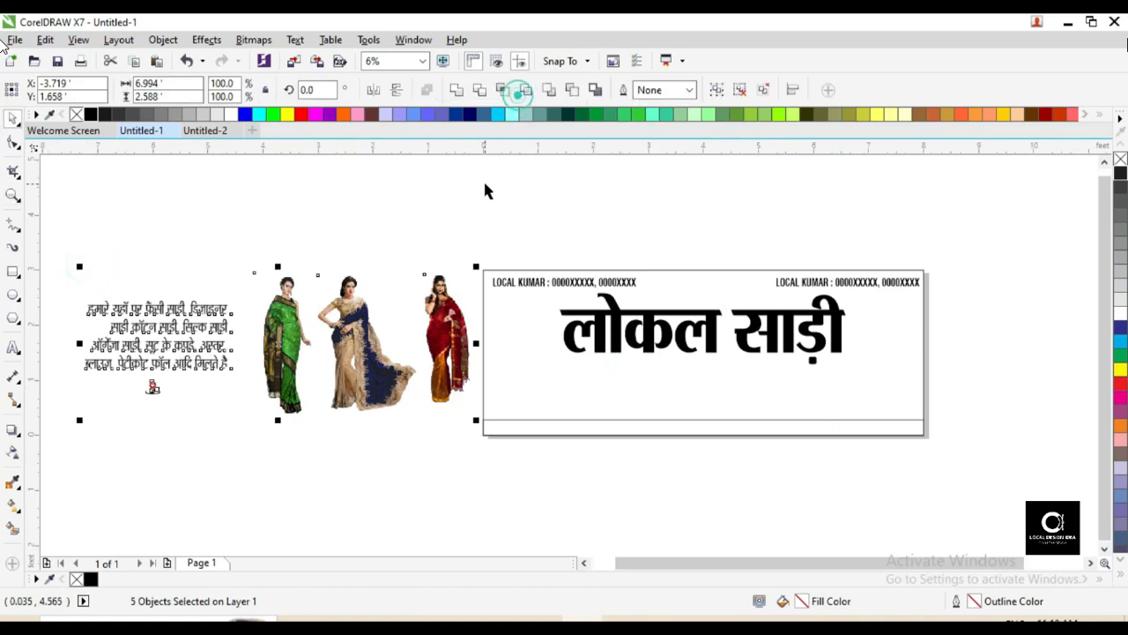
{"action": "left_click", "coordinate": [483, 179]}
Step: Move the Hindi description below the banner and join its four lines into two
{"action": "left_click", "coordinate": [362, 330]}
{"action": "left_click_drag", "start_coordinate": [171, 307], "coordinate": [715, 464]}
{"action": "double_click", "coordinate": [659, 482]}
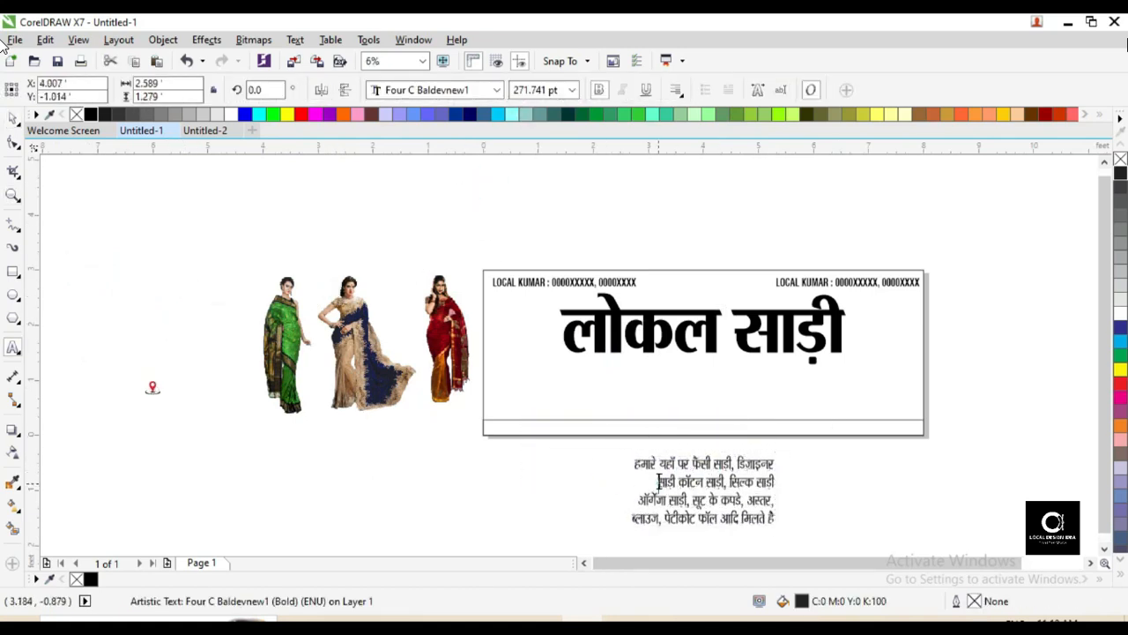
{"action": "key", "text": "BackSpace"}
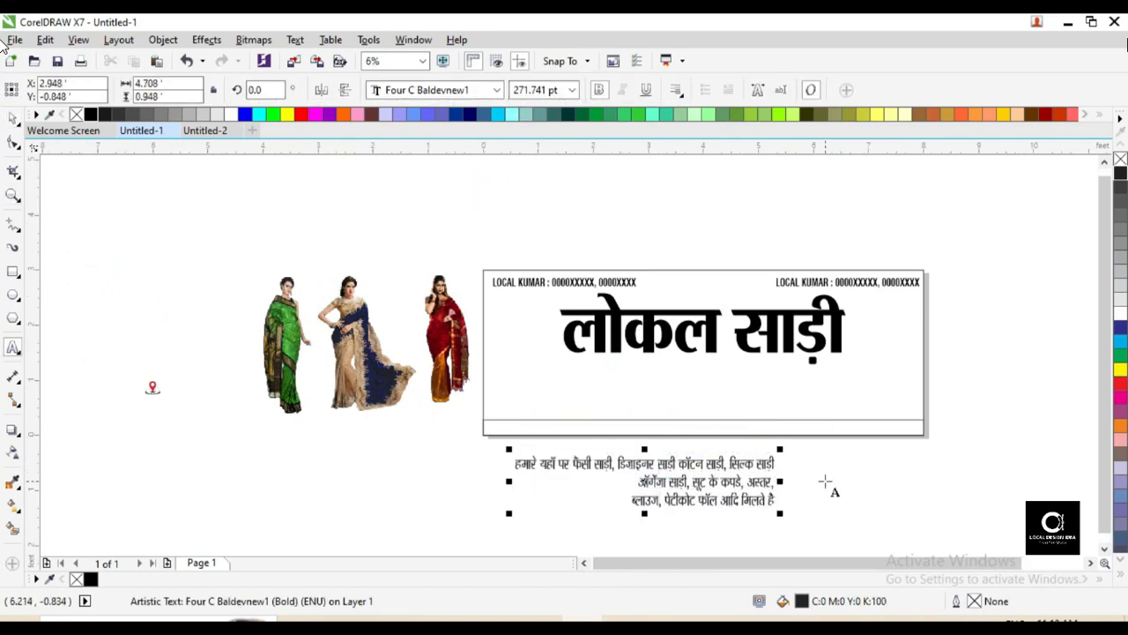
{"action": "key", "text": "BackSpace"}
Step: Place the two-line description inside the banner below the heading, centred horizontally
{"action": "left_click_drag", "start_coordinate": [706, 464], "coordinate": [775, 384]}
{"action": "left_click", "coordinate": [872, 384], "text": "shift"}
{"action": "left_click", "coordinate": [800, 457]}
{"action": "key", "text": "z"}
{"action": "left_click_drag", "start_coordinate": [443, 256], "coordinate": [969, 429]}
{"action": "key", "text": "space"}
{"action": "left_click", "coordinate": [1019, 327]}
{"action": "left_click", "coordinate": [712, 312]}
{"action": "left_click", "coordinate": [610, 201]}
Step: Add the text "MART" in uppercase Arial near the banner's left edge
{"action": "left_click", "coordinate": [13, 347]}
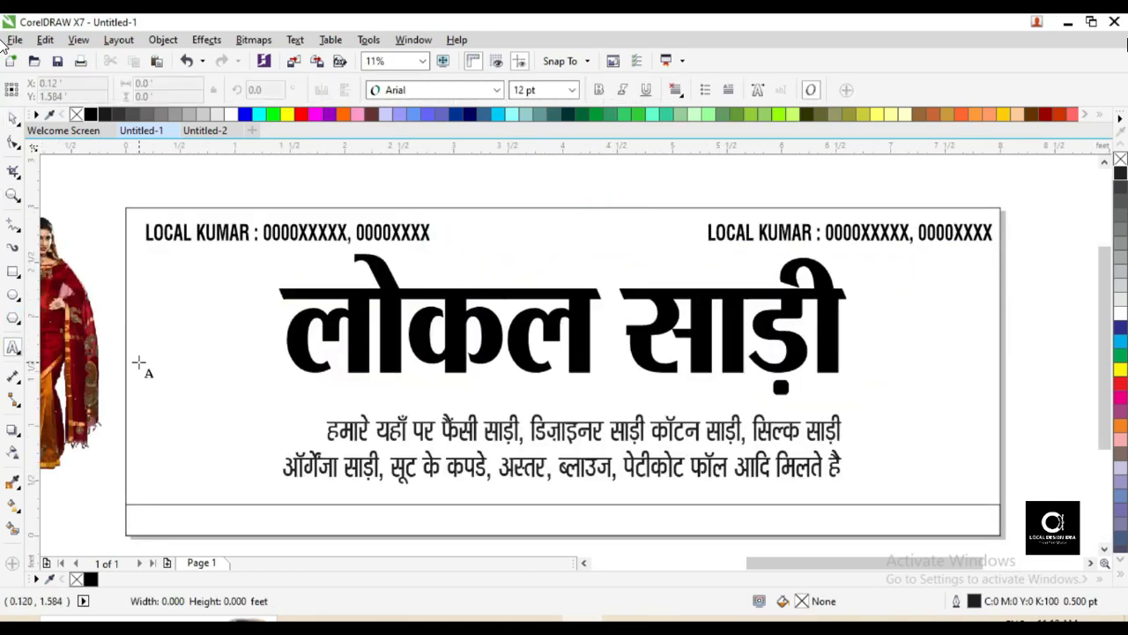
{"action": "key", "text": "shift+F3"}
{"action": "key", "text": "Return"}
{"action": "key", "text": "ctrl+space"}
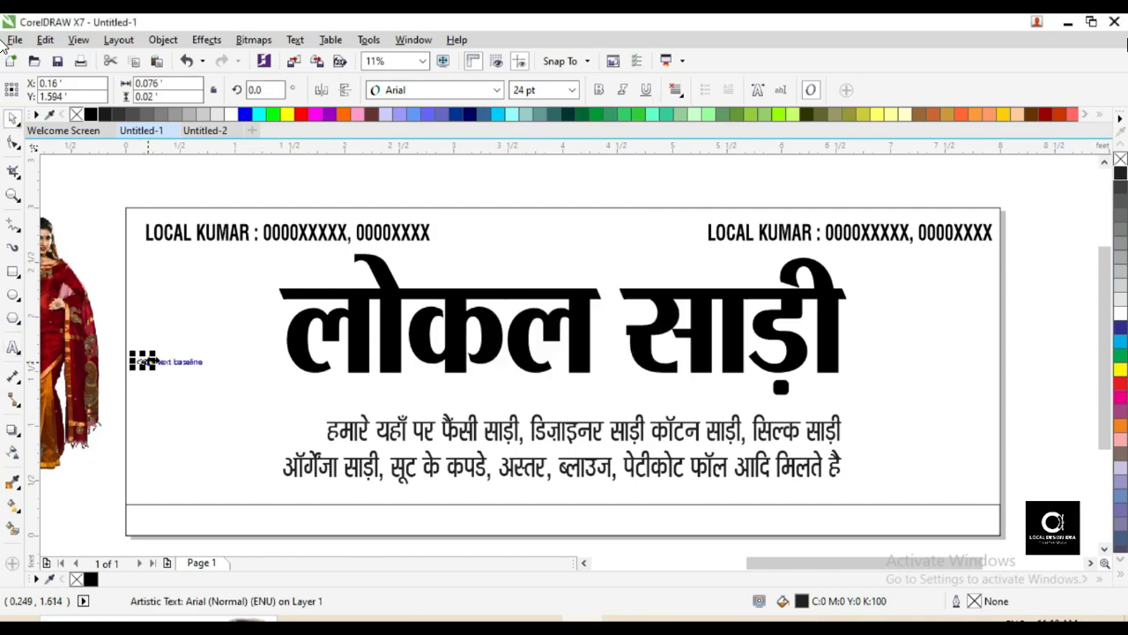
Step: Enlarge the MART text, make it bold and place it to the left of the description
{"action": "left_click_drag", "start_coordinate": [152, 368], "coordinate": [262, 441]}
{"action": "left_click_drag", "start_coordinate": [210, 376], "coordinate": [669, 394]}
{"action": "left_click", "coordinate": [601, 89]}
{"action": "left_click", "coordinate": [612, 191]}
{"action": "key", "text": "F2"}
{"action": "left_click_drag", "start_coordinate": [174, 277], "coordinate": [871, 481]}
{"action": "left_click_drag", "start_coordinate": [796, 383], "coordinate": [192, 406]}
Step: Draw a rectangle about 2.15 by 0.27 ft between the heading and description, and centre it horizontally on the banner
{"action": "left_click", "coordinate": [12, 272]}
{"action": "left_click_drag", "start_coordinate": [519, 348], "coordinate": [873, 393]}
{"action": "key", "text": "space"}
{"action": "key", "text": "F2"}
{"action": "left_click_drag", "start_coordinate": [476, 308], "coordinate": [975, 449]}
{"action": "left_click", "coordinate": [798, 242], "text": "shift"}
{"action": "key", "text": "c"}
{"action": "left_click", "coordinate": [877, 327]}
{"action": "key", "text": "F3"}
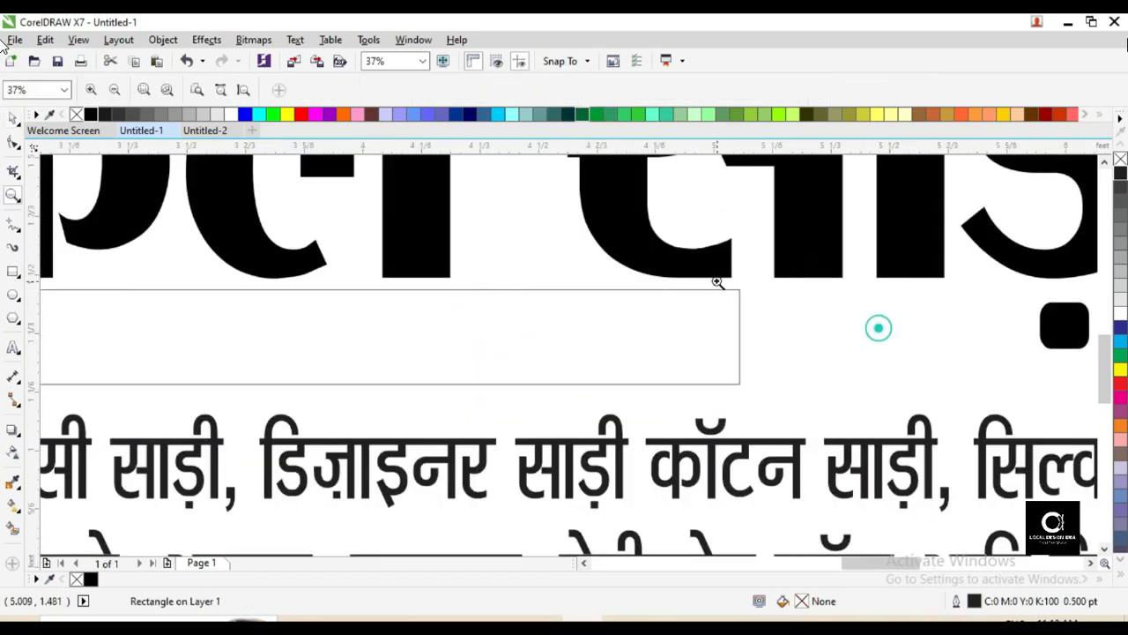
{"action": "left_click", "coordinate": [635, 359]}
{"action": "left_click_drag", "start_coordinate": [813, 370], "coordinate": [819, 369]}
Step: Give the small rectangle scalloped corners with a radius of about 0.073 ft
{"action": "key", "text": "F10"}
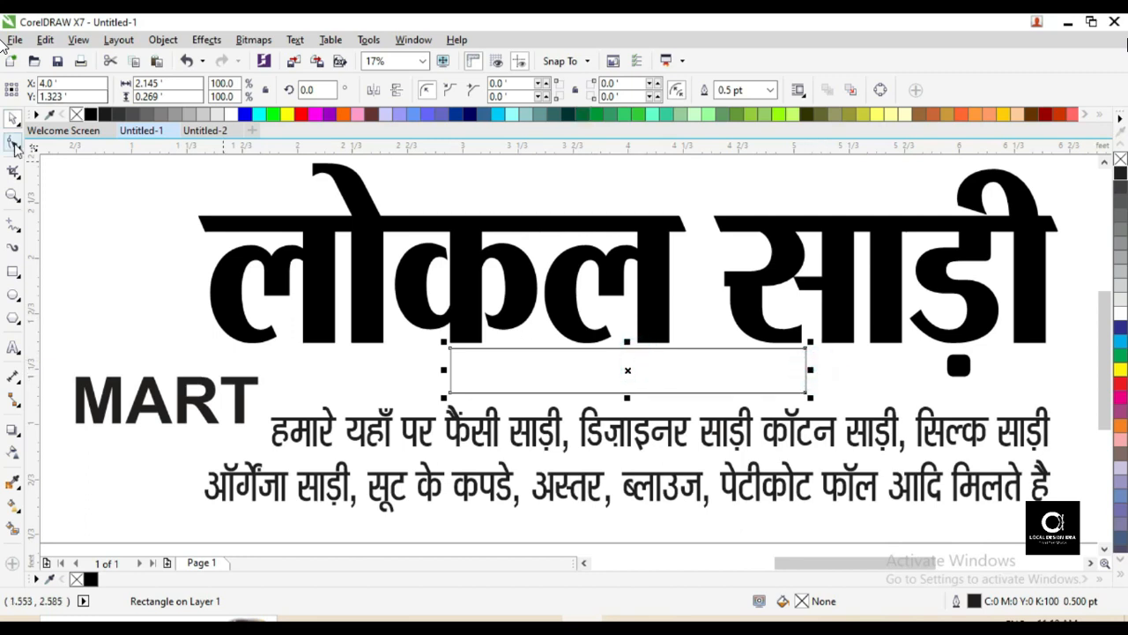
{"action": "left_click_drag", "start_coordinate": [448, 347], "coordinate": [463, 354]}
{"action": "key", "text": "space"}
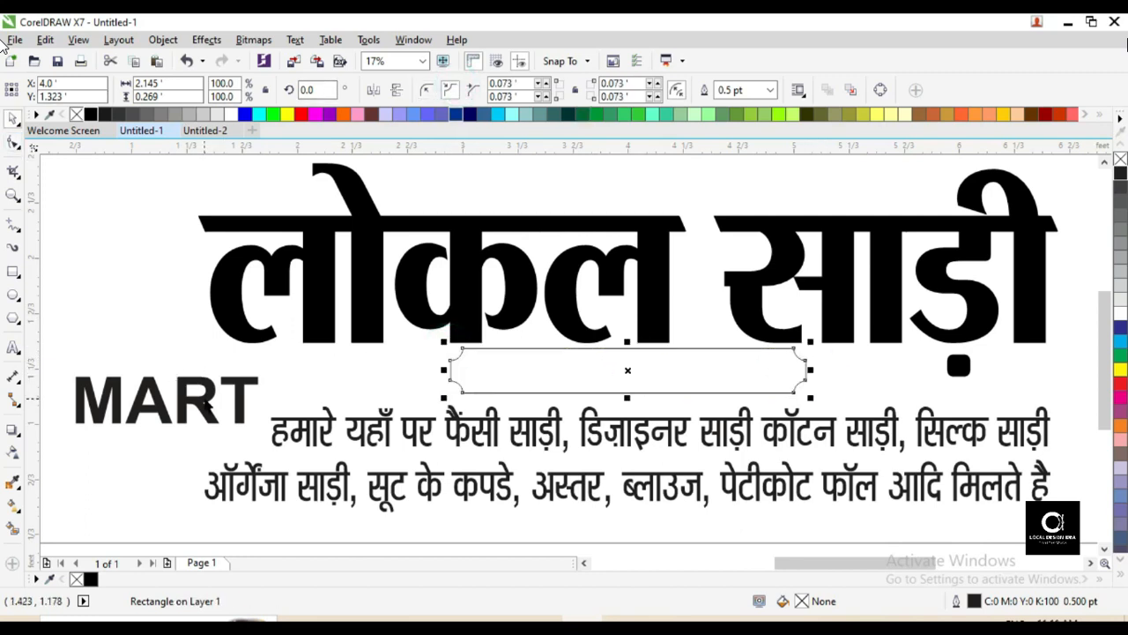
Step: Centre the MART text horizontally and vertically inside the scalloped rectangle
{"action": "left_click", "coordinate": [205, 397]}
{"action": "left_click", "coordinate": [586, 364], "text": "shift"}
{"action": "key", "text": "c"}
{"action": "key", "text": "e"}
{"action": "key", "text": "F2"}
{"action": "left_click_drag", "start_coordinate": [263, 255], "coordinate": [794, 443]}
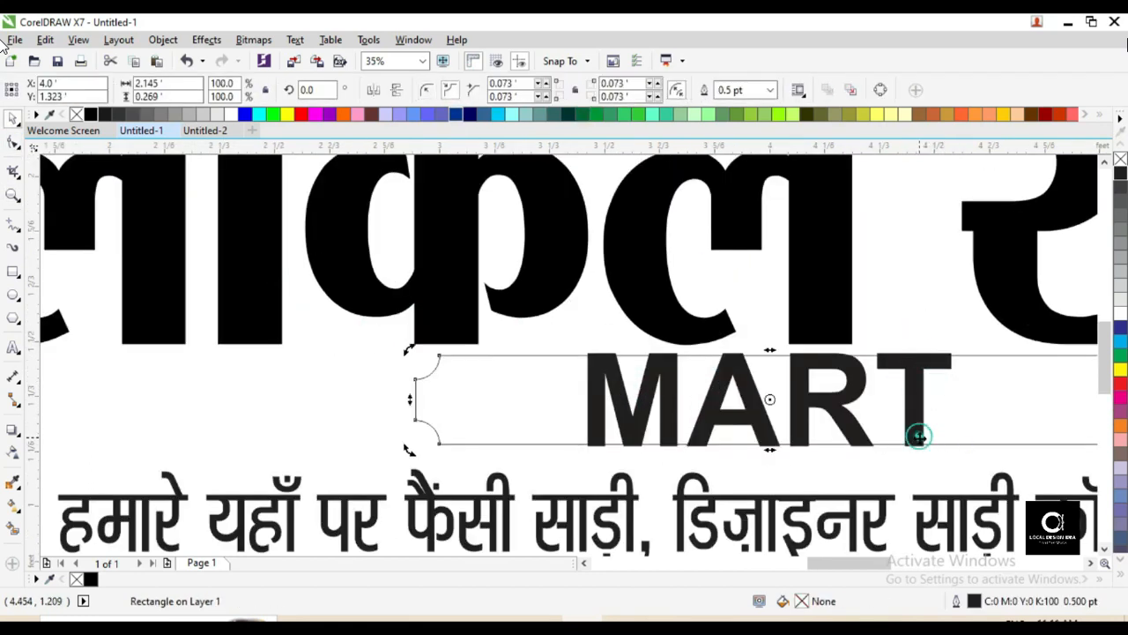
Step: Change the font of the MART text to Swis721 BlkCn BT
{"action": "left_click", "coordinate": [917, 444]}
{"action": "key", "text": "F3"}
{"action": "key", "text": "F3"}
{"action": "left_click_drag", "start_coordinate": [426, 178], "coordinate": [608, 410]}
{"action": "key", "text": "F2"}
{"action": "left_click_drag", "start_coordinate": [413, 358], "coordinate": [695, 420]}
{"action": "left_click_drag", "start_coordinate": [749, 367], "coordinate": [799, 383]}
{"action": "left_click", "coordinate": [457, 91]}
{"action": "left_click", "coordinate": [429, 192]}
Step: Resize the MART text to about 1.1 by 0.19 ft and centre it horizontally in the scalloped rectangle
{"action": "left_click_drag", "start_coordinate": [739, 362], "coordinate": [803, 376]}
{"action": "left_click", "coordinate": [887, 376], "text": "shift"}
{"action": "key", "text": "c"}
{"action": "key", "text": "F3"}
{"action": "key", "text": "F3"}
Step: Move saree model images from beside the page onto the banner
{"action": "key", "text": "F2"}
{"action": "left_click_drag", "start_coordinate": [303, 239], "coordinate": [1056, 472]}
{"action": "key", "text": "space"}
{"action": "left_click_drag", "start_coordinate": [242, 317], "coordinate": [869, 317]}
{"action": "key", "text": "F3"}
{"action": "left_click_drag", "start_coordinate": [220, 232], "coordinate": [960, 511]}
{"action": "left_click", "coordinate": [784, 503]}
{"action": "left_click_drag", "start_coordinate": [231, 294], "coordinate": [469, 308]}
{"action": "scroll", "coordinate": [506, 300], "scroll_direction": "up", "scroll_amount": 2}
{"action": "left_click_drag", "start_coordinate": [582, 474], "coordinate": [577, 463]}
Step: Bring another saree model to the banner's right end, mirror it horizontally and adjust its horizontal position
{"action": "key", "text": "F3"}
{"action": "left_click_drag", "start_coordinate": [132, 298], "coordinate": [1039, 302]}
{"action": "key", "text": "F2"}
{"action": "left_click_drag", "start_coordinate": [831, 233], "coordinate": [1125, 441]}
{"action": "left_click", "coordinate": [373, 90]}
{"action": "left_click", "coordinate": [776, 222]}
{"action": "left_click_drag", "start_coordinate": [481, 302], "coordinate": [408, 302]}
{"action": "left_click_drag", "start_coordinate": [616, 296], "coordinate": [573, 297]}
{"action": "left_click_drag", "start_coordinate": [600, 295], "coordinate": [583, 295]}
{"action": "left_click_drag", "start_coordinate": [433, 298], "coordinate": [406, 298]}
Step: Fine-tune the positions of the saree models at the ends of the banner
{"action": "key", "text": "F2"}
{"action": "key", "text": "F3"}
{"action": "left_click_drag", "start_coordinate": [697, 212], "coordinate": [932, 426]}
{"action": "key", "text": "F3"}
{"action": "left_click_drag", "start_coordinate": [312, 219], "coordinate": [504, 445]}
{"action": "left_click_drag", "start_coordinate": [476, 319], "coordinate": [457, 318]}
{"action": "left_click_drag", "start_coordinate": [484, 317], "coordinate": [492, 316]}
{"action": "key", "text": "F2"}
{"action": "key", "text": "F3"}
{"action": "left_click_drag", "start_coordinate": [416, 279], "coordinate": [518, 395]}
{"action": "mouse_move", "coordinate": [600, 396]}
{"action": "left_mouse_down"}
{"action": "mouse_move", "coordinate": [621, 398]}
{"action": "mouse_move", "coordinate": [598, 399]}
{"action": "left_mouse_up"}
Step: Align the selected saree model images along their top edges
{"action": "key", "text": "F3"}
{"action": "key", "text": "F2"}
{"action": "key", "text": "F3"}
{"action": "left_click_drag", "start_coordinate": [370, 259], "coordinate": [529, 375]}
{"action": "left_click", "coordinate": [688, 449], "text": "shift"}
{"action": "key", "text": "t"}
{"action": "left_click", "coordinate": [880, 351]}
Step: Adjust the red saree model and group it with the green one at the banner's right end
{"action": "key", "text": "F2"}
{"action": "key", "text": "F3"}
{"action": "left_click_drag", "start_coordinate": [176, 237], "coordinate": [587, 426]}
{"action": "left_click", "coordinate": [720, 351]}
{"action": "left_click_drag", "start_coordinate": [683, 455], "coordinate": [671, 479]}
{"action": "left_click", "coordinate": [799, 368], "text": "shift"}
{"action": "key", "text": "ctrl+g"}
{"action": "left_click", "coordinate": [954, 342]}
{"action": "key", "text": "F2"}
{"action": "left_click_drag", "start_coordinate": [126, 222], "coordinate": [880, 516]}
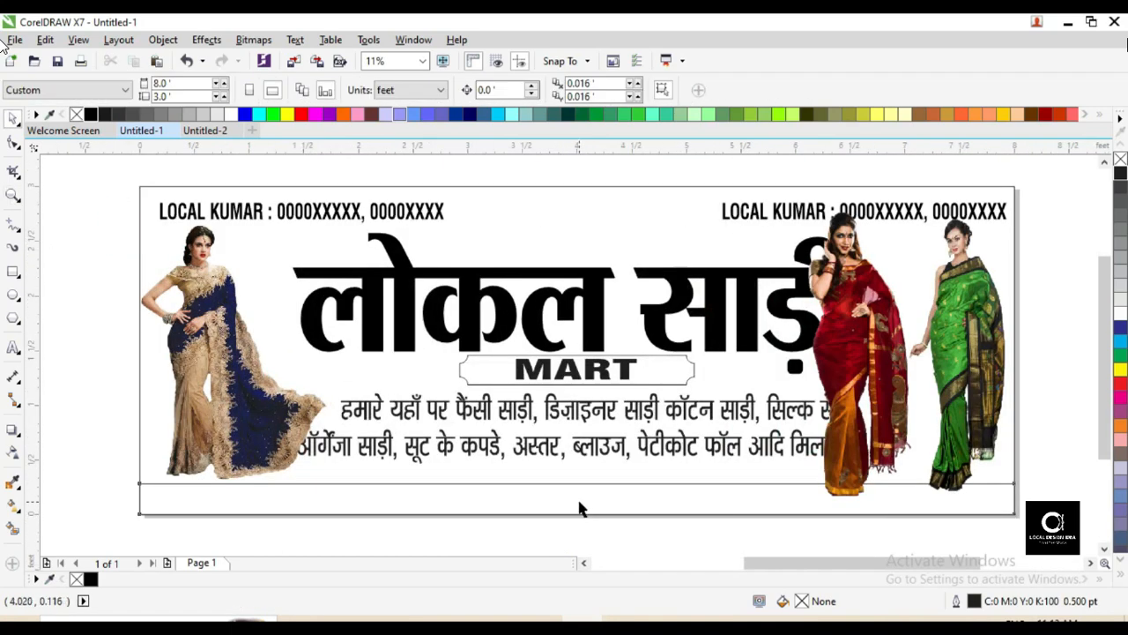
Step: Centre the location pin icon horizontally and vertically in the strip along the banner's lower edge
{"action": "left_click", "coordinate": [580, 504]}
{"action": "key", "text": "F2"}
{"action": "key", "text": "F3"}
{"action": "key", "text": "F3"}
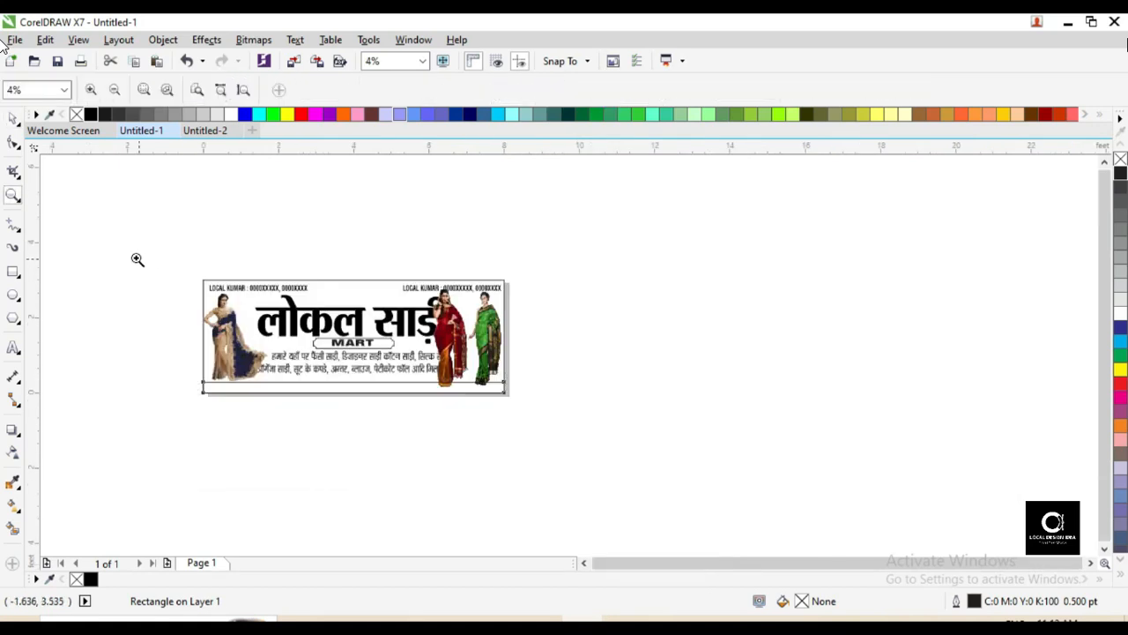
{"action": "left_click_drag", "start_coordinate": [118, 255], "coordinate": [601, 469]}
{"action": "left_click_drag", "start_coordinate": [321, 172], "coordinate": [585, 406]}
{"action": "key", "text": "F2"}
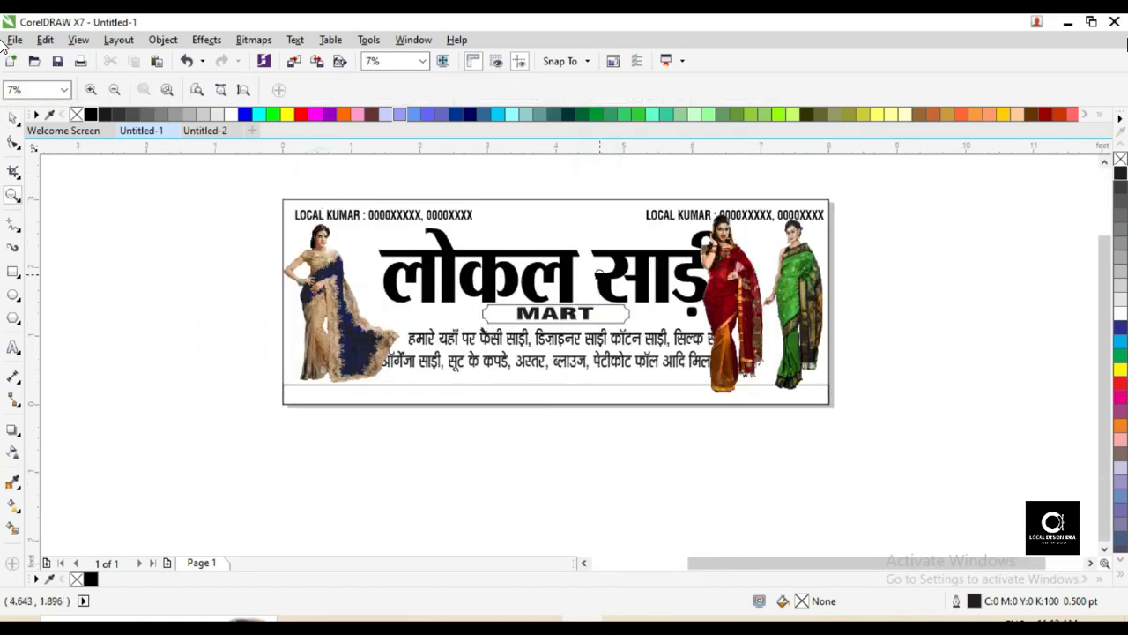
{"action": "key", "text": "F3"}
{"action": "key", "text": "F3"}
{"action": "left_click_drag", "start_coordinate": [207, 300], "coordinate": [694, 399]}
{"action": "left_click_drag", "start_coordinate": [104, 316], "coordinate": [231, 384]}
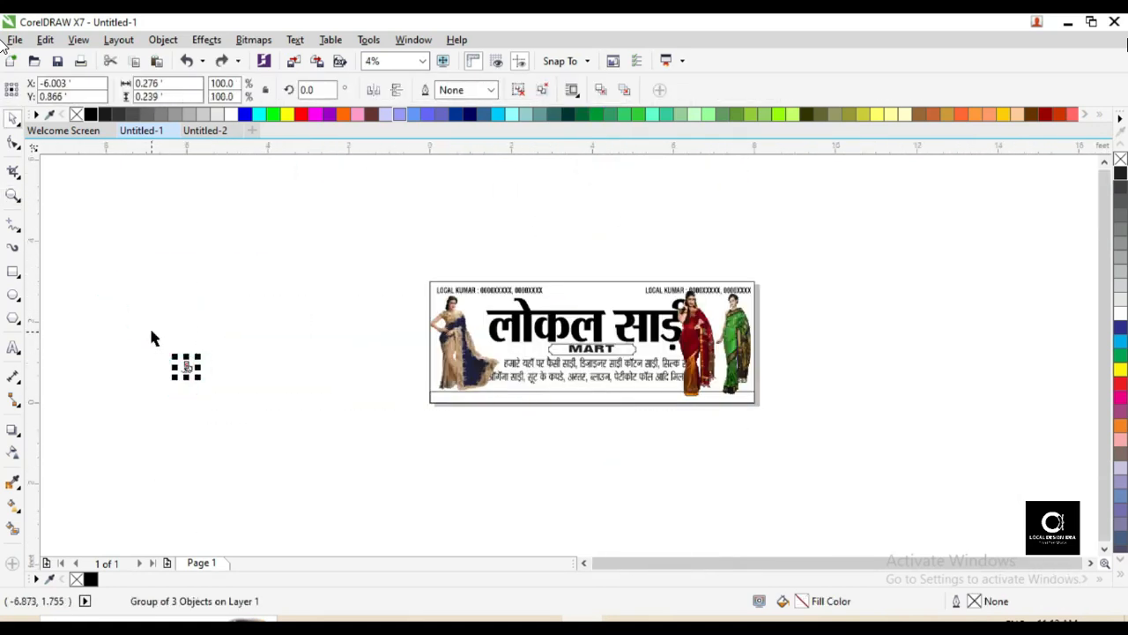
{"action": "left_click", "coordinate": [555, 401], "text": "shift"}
{"action": "key", "text": "c"}
{"action": "key", "text": "e"}
Step: Move the location pin left within the lower strip, leaving room for the address text
{"action": "key", "text": "F2"}
{"action": "left_click_drag", "start_coordinate": [481, 375], "coordinate": [693, 451]}
{"action": "left_click", "coordinate": [679, 396]}
{"action": "left_click", "coordinate": [589, 284]}
{"action": "left_click_drag", "start_coordinate": [595, 265], "coordinate": [350, 269]}
{"action": "left_click", "coordinate": [396, 365]}
Step: Add the text "Main Faridabad" below the banner, enlarge it to about 217 pt and capitalise each word
{"action": "key", "text": "F8"}
{"action": "left_click", "coordinate": [372, 411]}
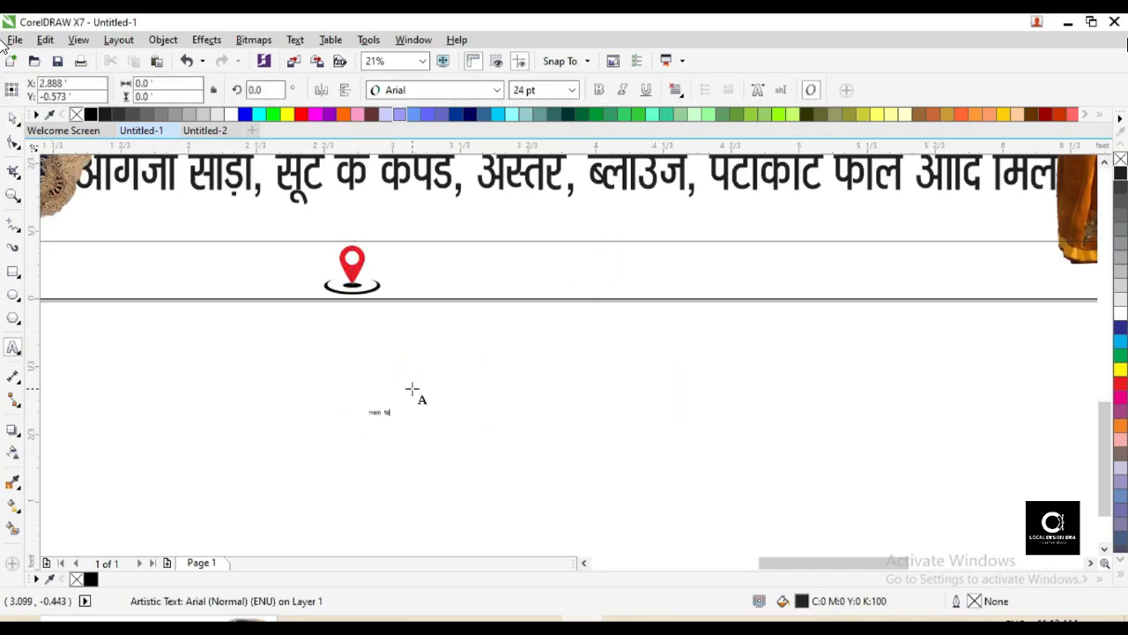
{"action": "left_click_drag", "start_coordinate": [421, 408], "coordinate": [605, 394]}
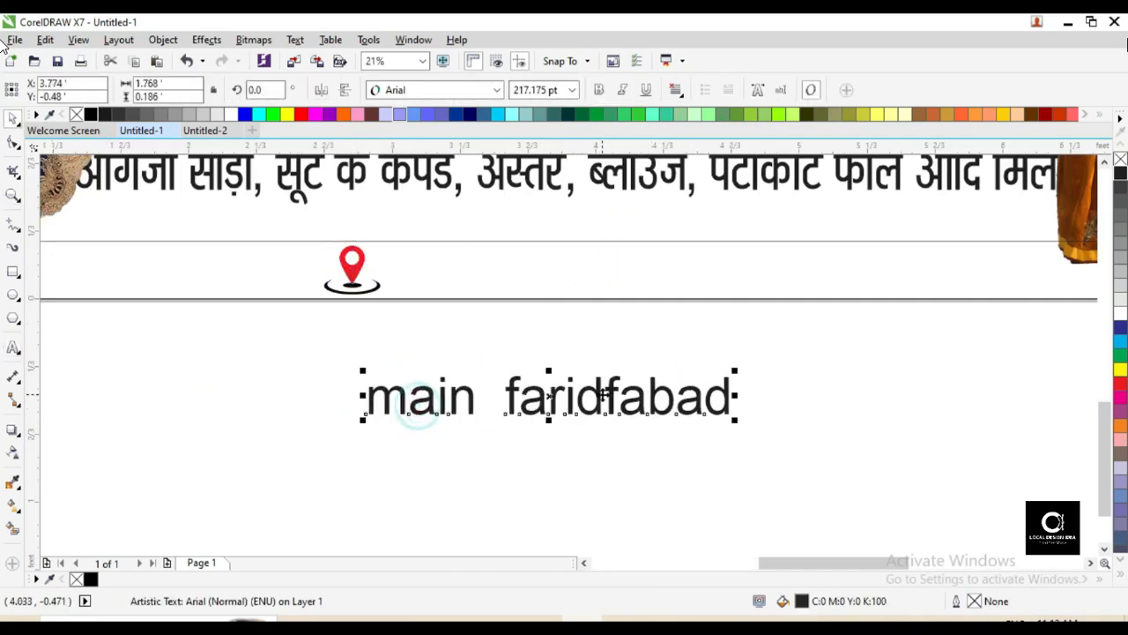
{"action": "key", "text": "BackSpace"}
{"action": "key", "text": "ctrl+a"}
{"action": "key", "text": "shift+F3"}
{"action": "left_click", "coordinate": [479, 325]}
{"action": "left_click", "coordinate": [486, 376]}
Step: Centre the Main Faridabad text in the lower strip and nudge the location pin slightly closer to it
{"action": "key", "text": "ctrl+space"}
{"action": "left_click", "coordinate": [668, 257], "text": "shift"}
{"action": "key", "text": "c"}
{"action": "key", "text": "e"}
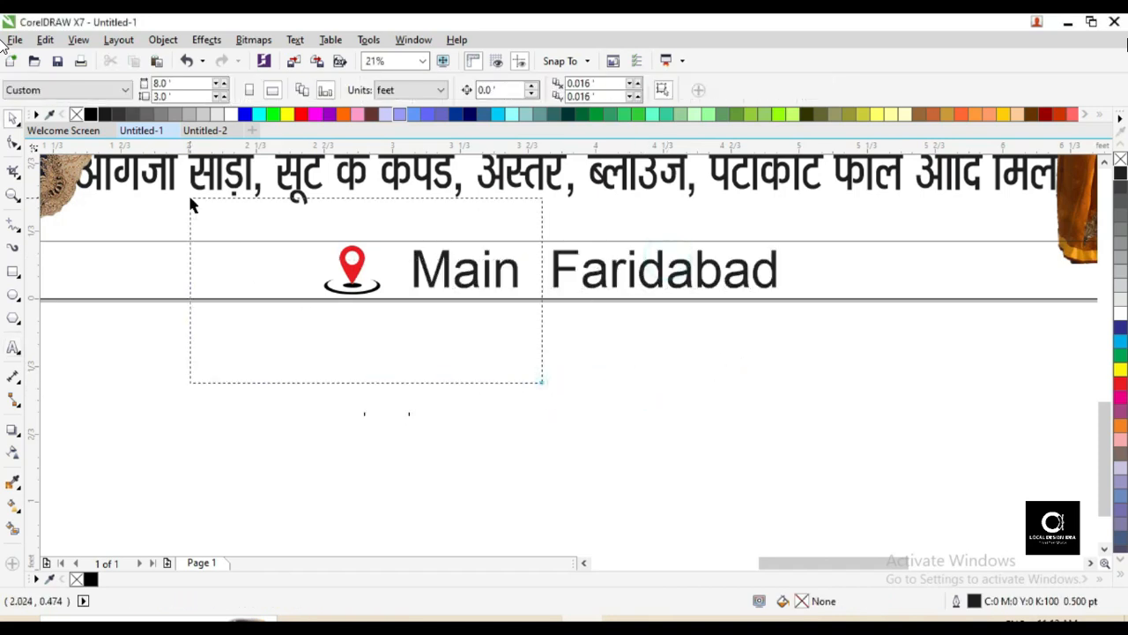
{"action": "left_click_drag", "start_coordinate": [227, 226], "coordinate": [257, 238]}
Step: Set the Main Faridabad text in a heavy condensed font and widen it to about 2 ft
{"action": "left_click", "coordinate": [745, 273]}
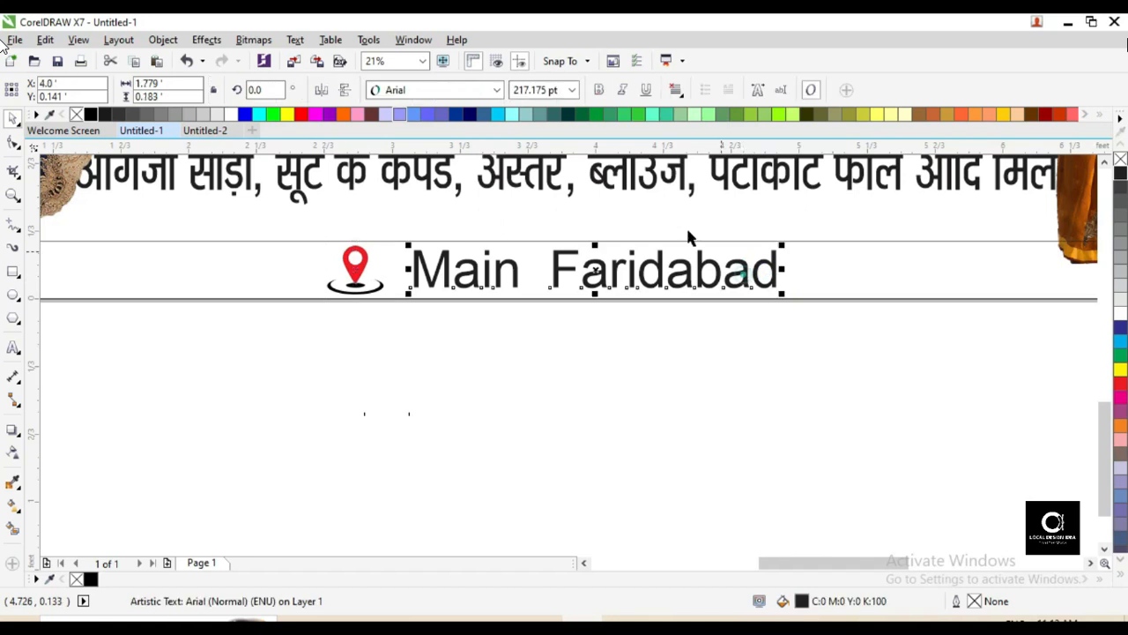
{"action": "left_click", "coordinate": [497, 90]}
{"action": "left_click", "coordinate": [441, 132]}
{"action": "left_click_drag", "start_coordinate": [764, 268], "coordinate": [809, 269]}
{"action": "left_click", "coordinate": [893, 332]}
Step: Adjust the gap between the location pin and Main Faridabad, and centre both together horizontally on the banner
{"action": "left_click_drag", "start_coordinate": [438, 262], "coordinate": [420, 262]}
{"action": "left_click", "coordinate": [729, 380]}
{"action": "left_click_drag", "start_coordinate": [838, 342], "coordinate": [106, 212]}
{"action": "key", "text": "ctrl+g"}
{"action": "key", "text": "c"}
{"action": "key", "text": "ctrl+u"}
{"action": "key", "text": "x"}
{"action": "key", "text": "z"}
{"action": "key", "text": "F4"}
Step: Move the Hindi heading left and narrow it to about 5.07 ft, clear of the red saree model
{"action": "left_click", "coordinate": [588, 303]}
{"action": "left_click_drag", "start_coordinate": [367, 297], "coordinate": [604, 393]}
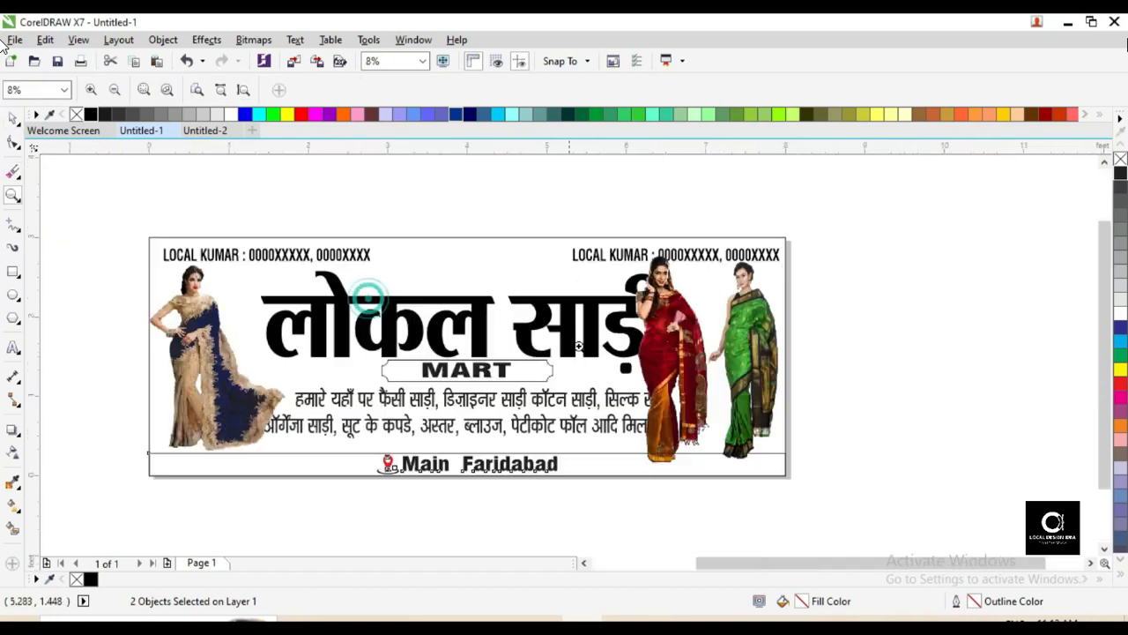
{"action": "key", "text": "space"}
{"action": "left_click", "coordinate": [819, 279]}
{"action": "key", "text": "z"}
{"action": "left_click_drag", "start_coordinate": [88, 216], "coordinate": [821, 521]}
{"action": "key", "text": "space"}
{"action": "left_click", "coordinate": [756, 288]}
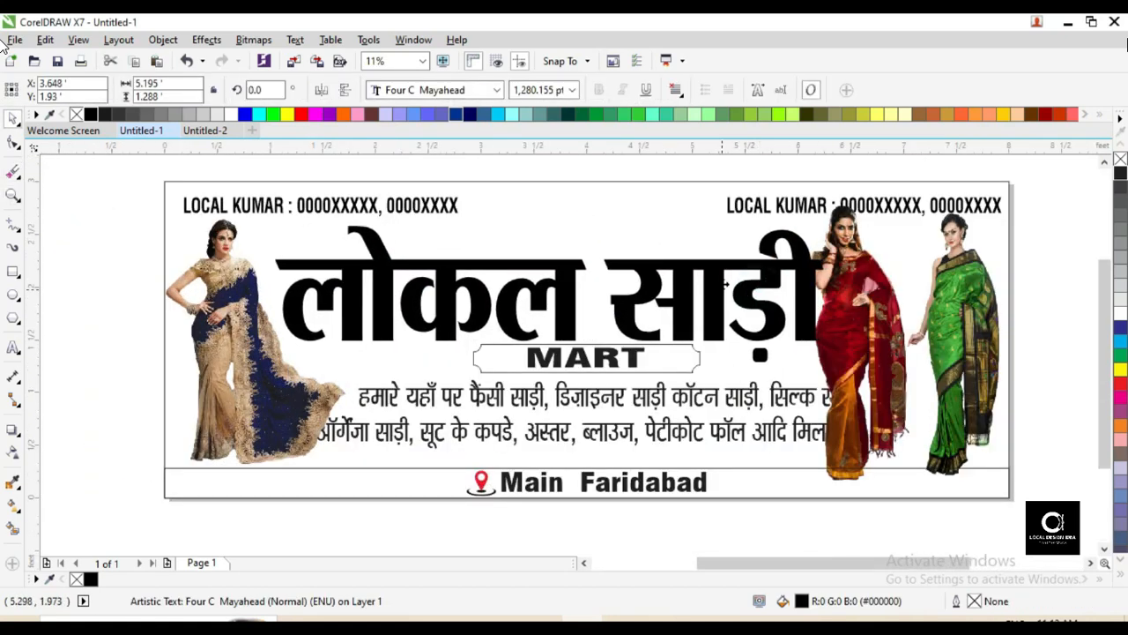
{"action": "left_click_drag", "start_coordinate": [829, 294], "coordinate": [815, 296]}
{"action": "key", "text": "F3"}
{"action": "key", "text": "z"}
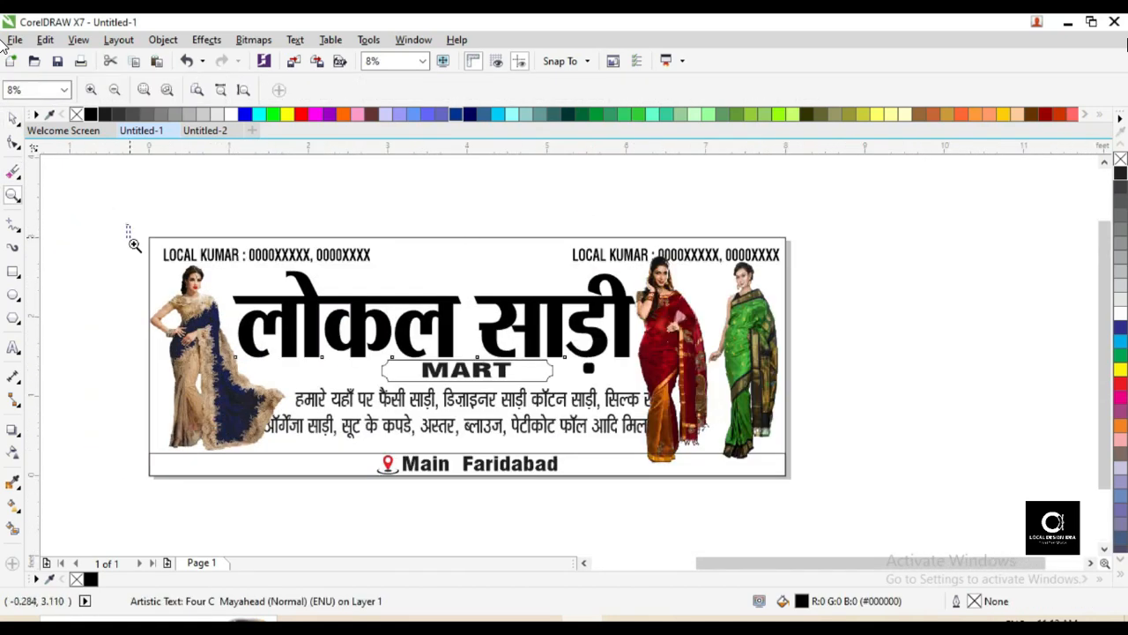
{"action": "left_click_drag", "start_coordinate": [107, 217], "coordinate": [829, 570]}
{"action": "key", "text": "space"}
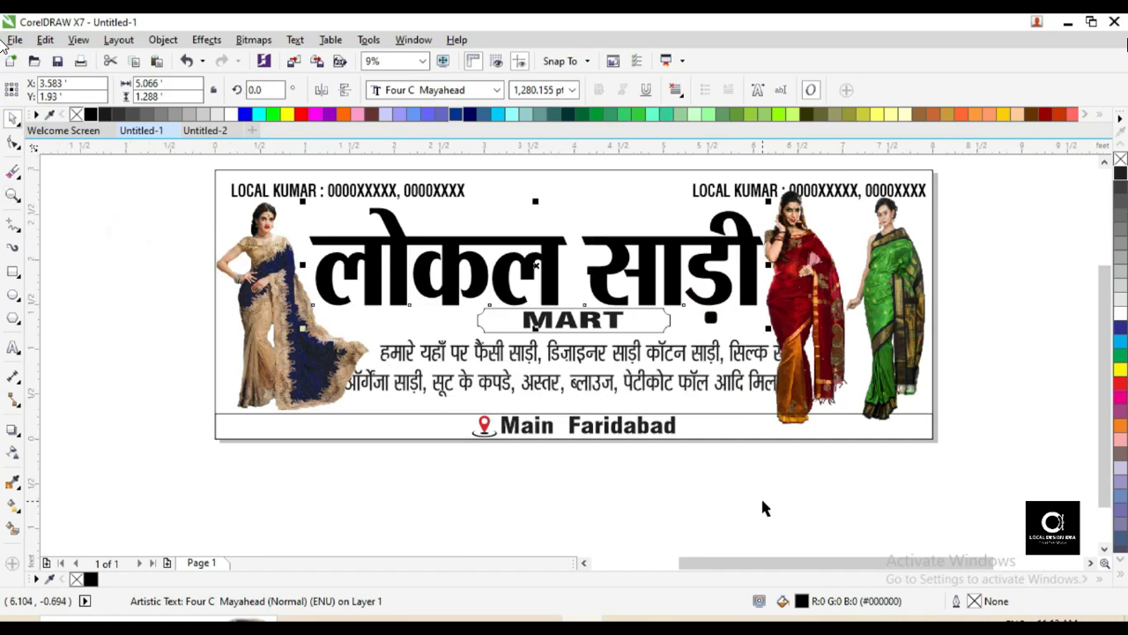
Step: Group the heading, both contact lines, the MART text and the description
{"action": "left_click", "coordinate": [530, 180]}
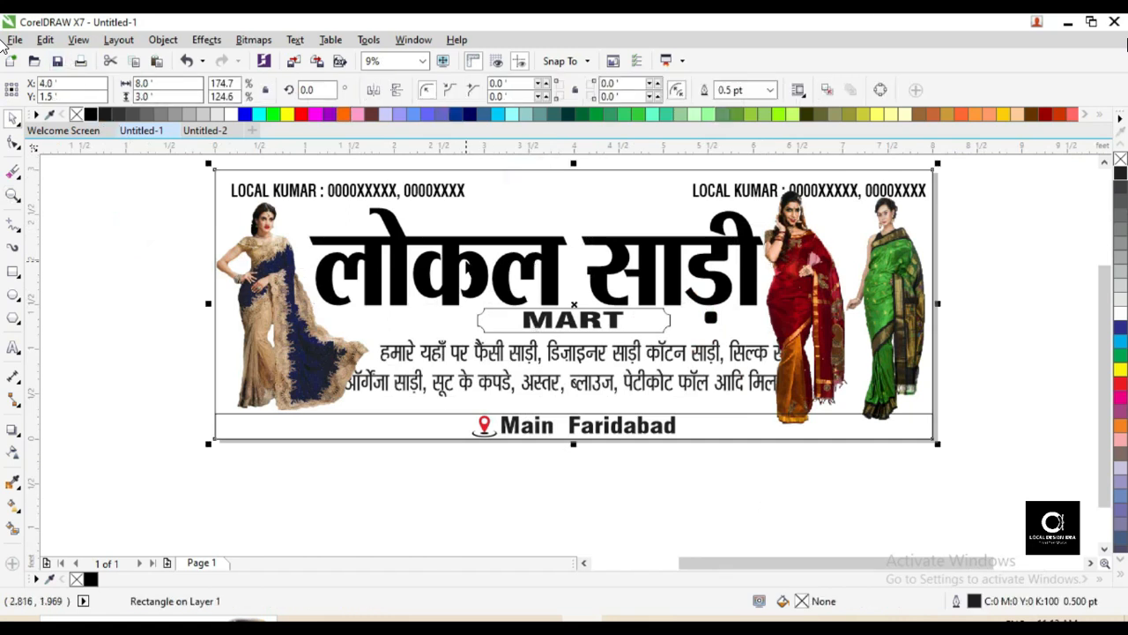
{"action": "left_click", "coordinate": [467, 263]}
{"action": "left_click", "coordinate": [434, 192], "text": "shift"}
{"action": "left_click", "coordinate": [728, 194], "text": "shift"}
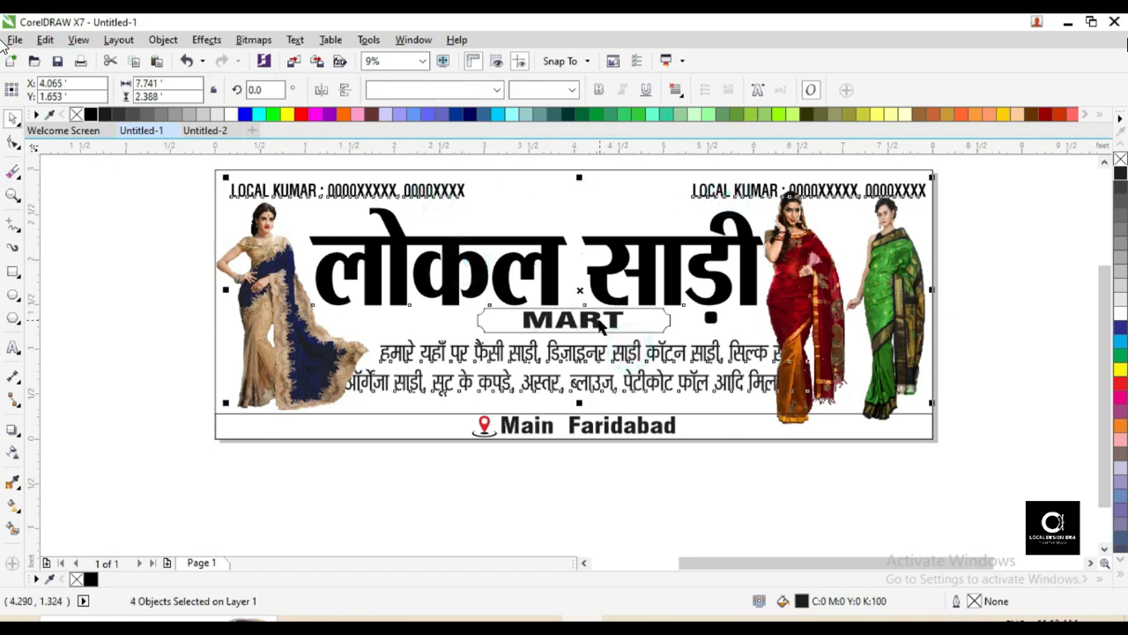
{"action": "key", "text": "ctrl+g"}
Step: Fill the 8 by 3 ft banner rectangle with black
{"action": "left_click", "coordinate": [251, 172]}
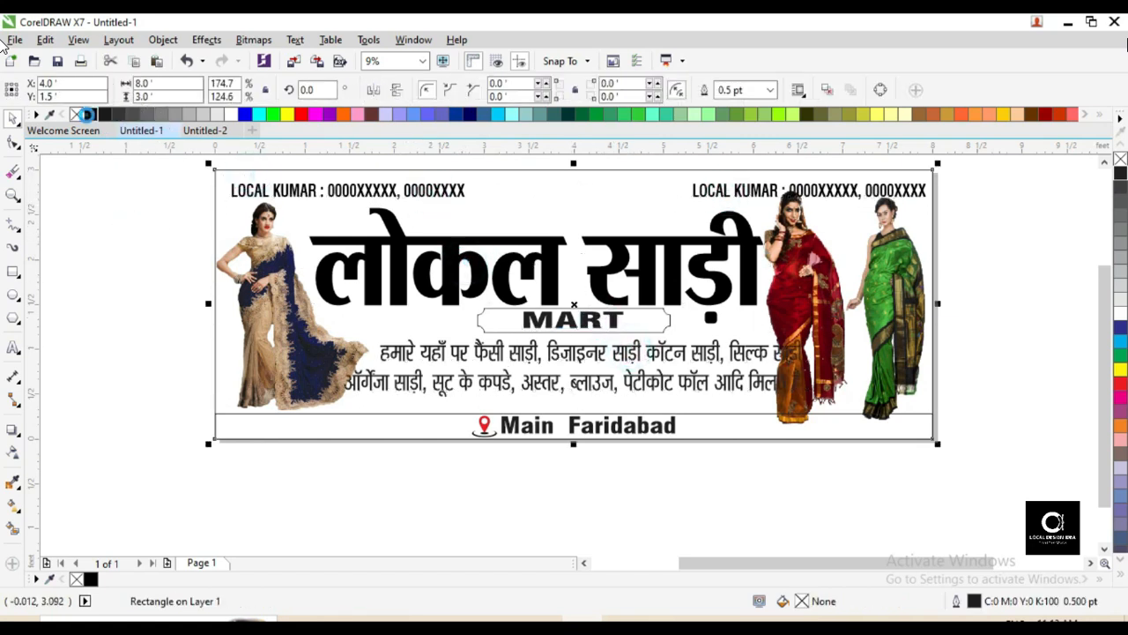
{"action": "left_click", "coordinate": [88, 114]}
{"action": "left_click", "coordinate": [115, 204]}
{"action": "key", "text": "F4"}
{"action": "key", "text": "F2"}
{"action": "left_click_drag", "start_coordinate": [118, 211], "coordinate": [829, 490]}
Step: Recolour the Hindi heading inside the group to golden yellow
{"action": "left_click", "coordinate": [524, 285]}
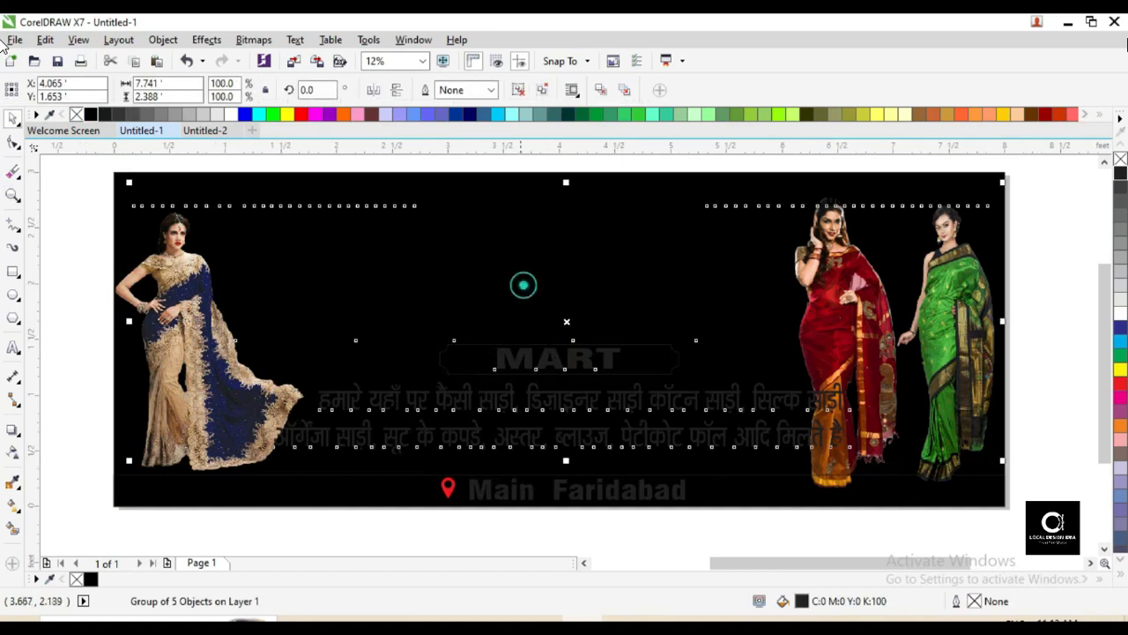
{"action": "left_click", "coordinate": [519, 263], "text": "ctrl"}
{"action": "left_click", "coordinate": [1120, 313]}
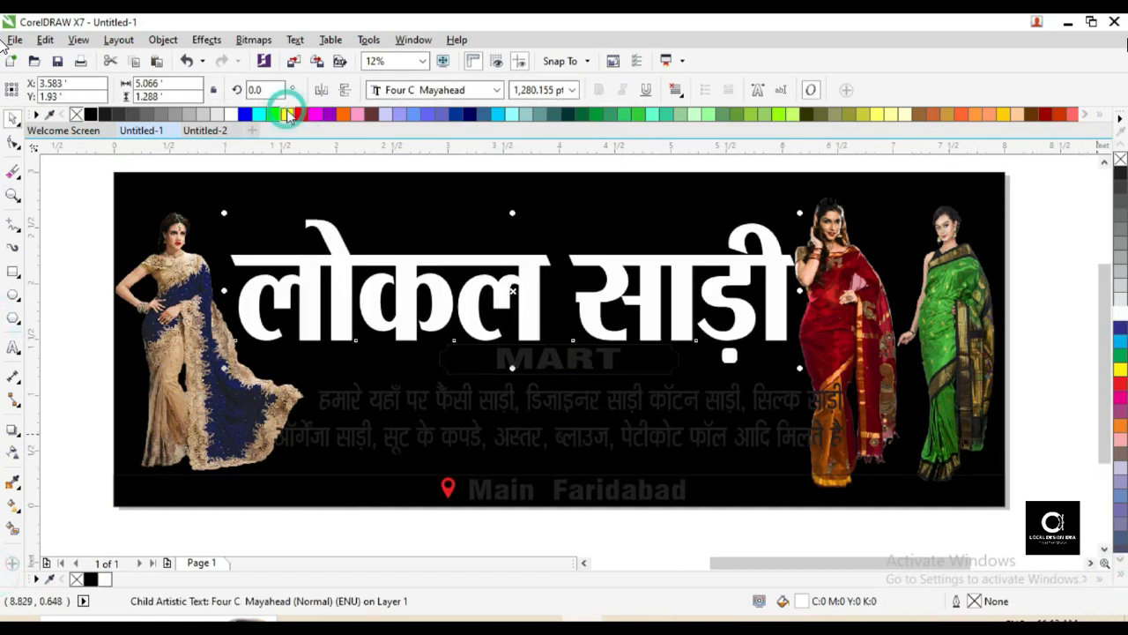
{"action": "left_click", "coordinate": [289, 117]}
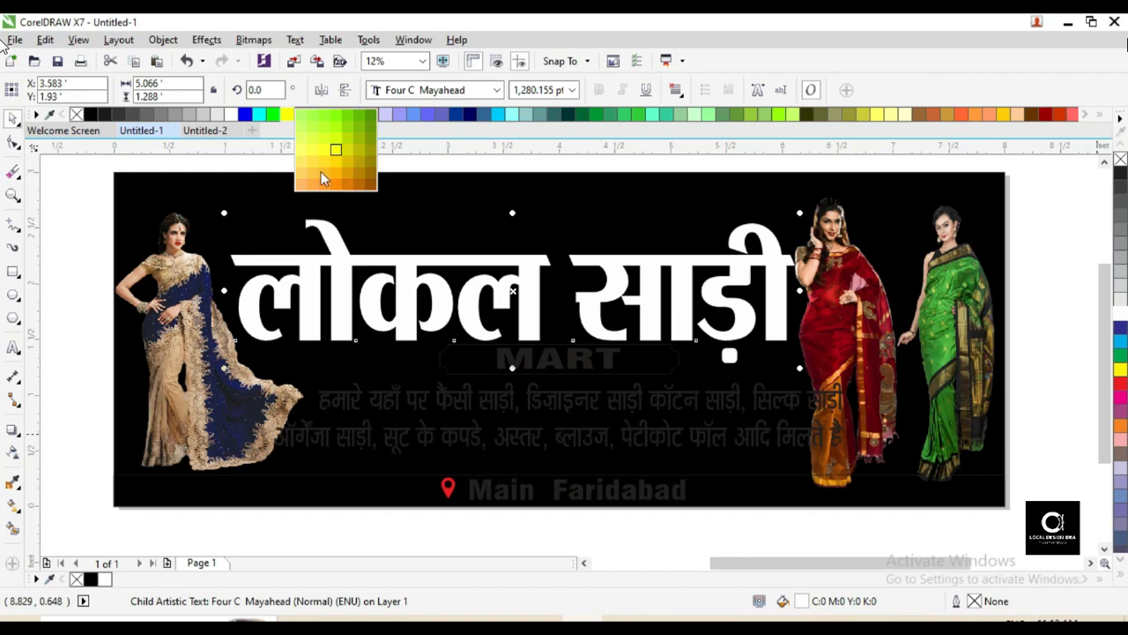
Step: Fill both contact lines with white
{"action": "left_click", "coordinate": [279, 191]}
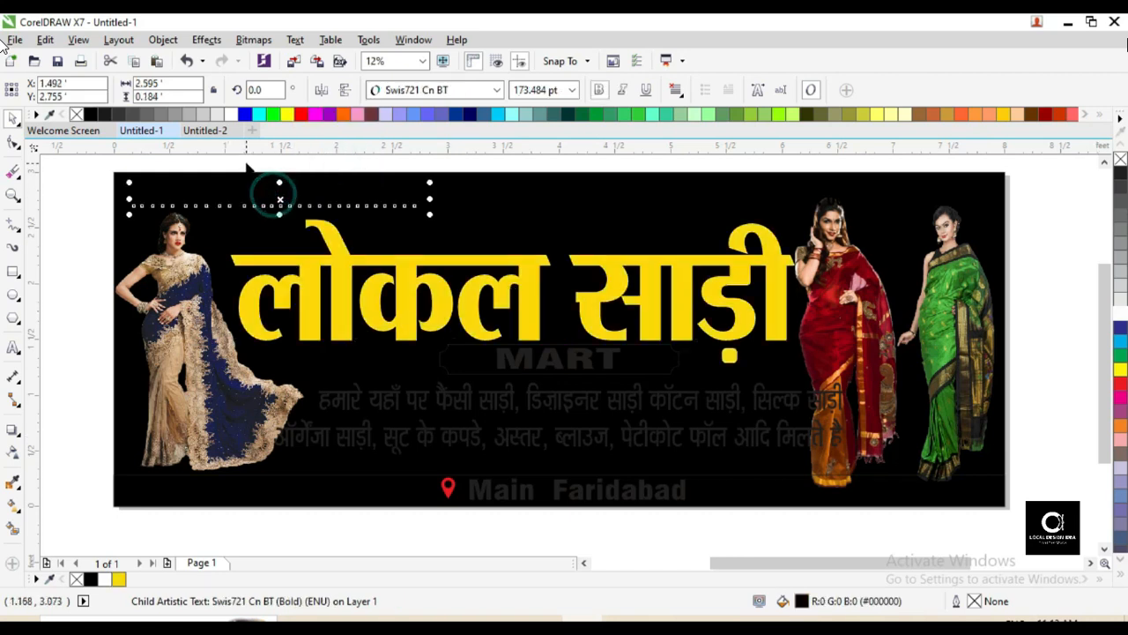
{"action": "left_click", "coordinate": [887, 191]}
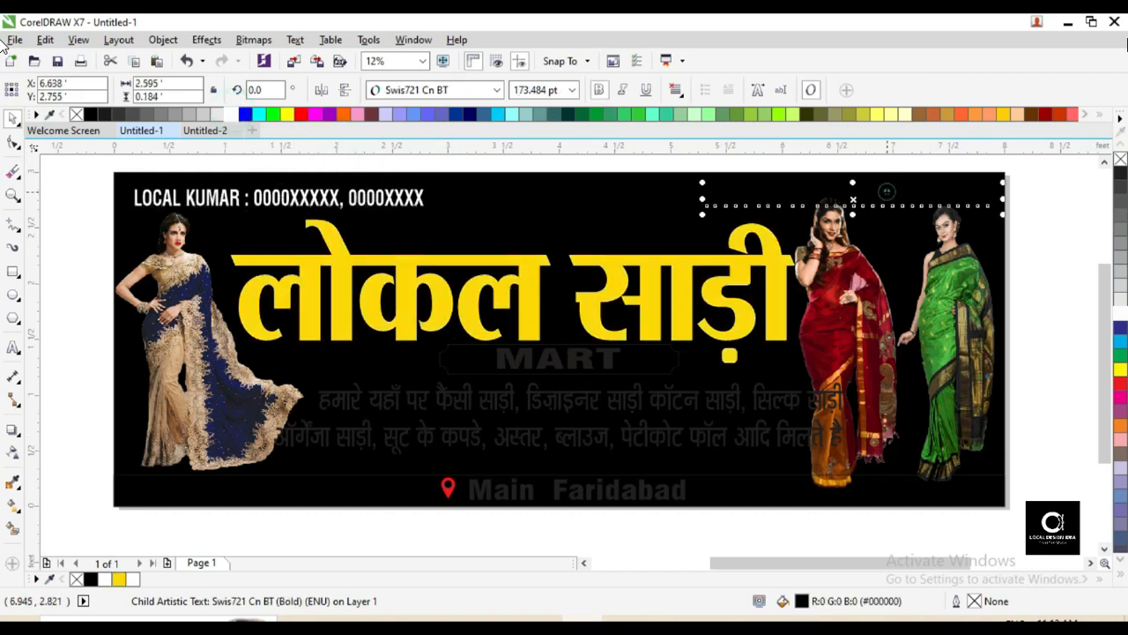
{"action": "left_click", "coordinate": [227, 114]}
{"action": "left_click", "coordinate": [1037, 213]}
Step: Fill the scalloped rectangle behind MART with magenta
{"action": "left_click", "coordinate": [453, 354]}
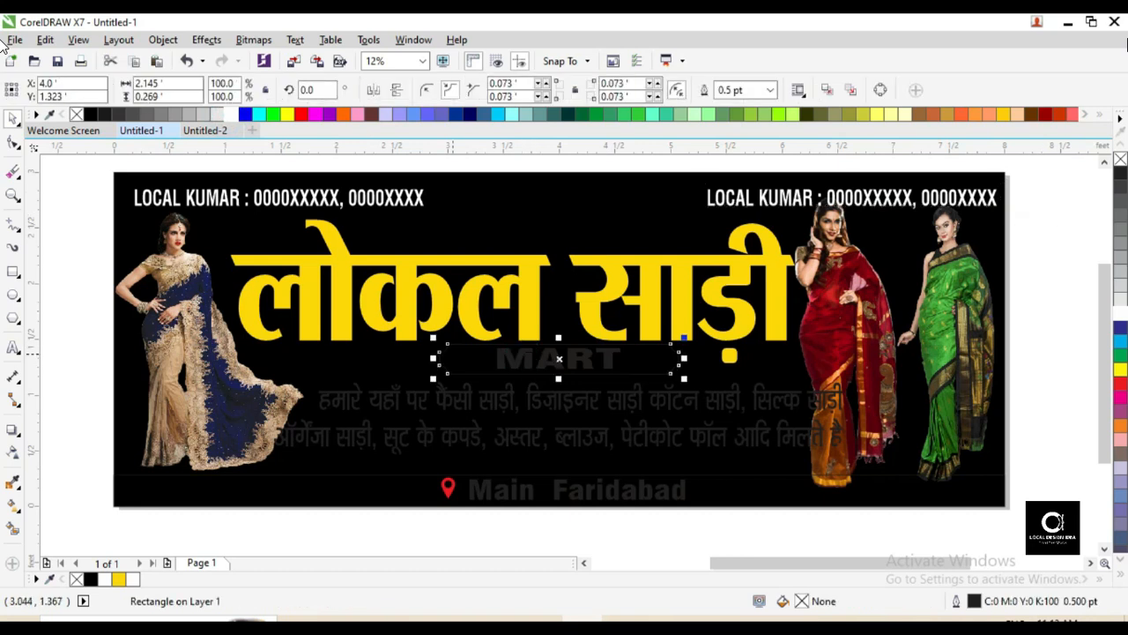
{"action": "left_click", "coordinate": [316, 113]}
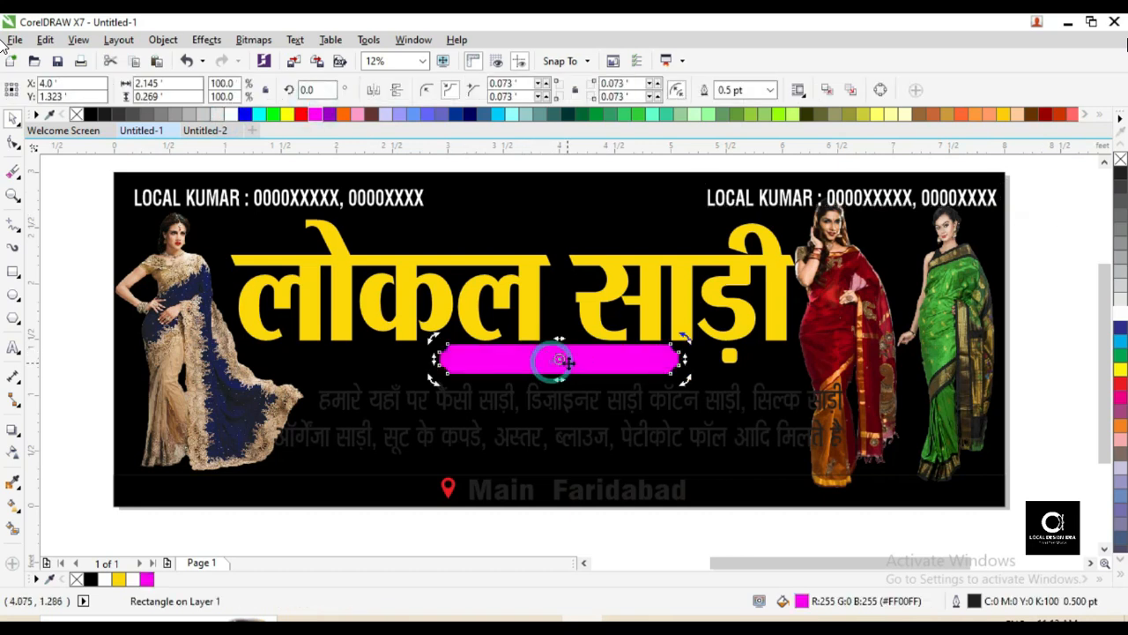
{"action": "left_click", "coordinate": [719, 530]}
Step: Send the scalloped rectangle and the black background behind the MART text
{"action": "left_click", "coordinate": [579, 362]}
{"action": "left_click_drag", "start_coordinate": [828, 529], "coordinate": [459, 323]}
{"action": "left_click", "coordinate": [511, 356]}
{"action": "left_click_drag", "start_coordinate": [535, 358], "coordinate": [374, 357]}
{"action": "key", "text": "ctrl+z"}
{"action": "left_click", "coordinate": [565, 190], "text": "shift"}
{"action": "key", "text": "shift+Page_Down"}
Step: Ungroup the banner texts, then fill MART with white and its scalloped rectangle with blue (#0000FF)
{"action": "left_click", "coordinate": [585, 359]}
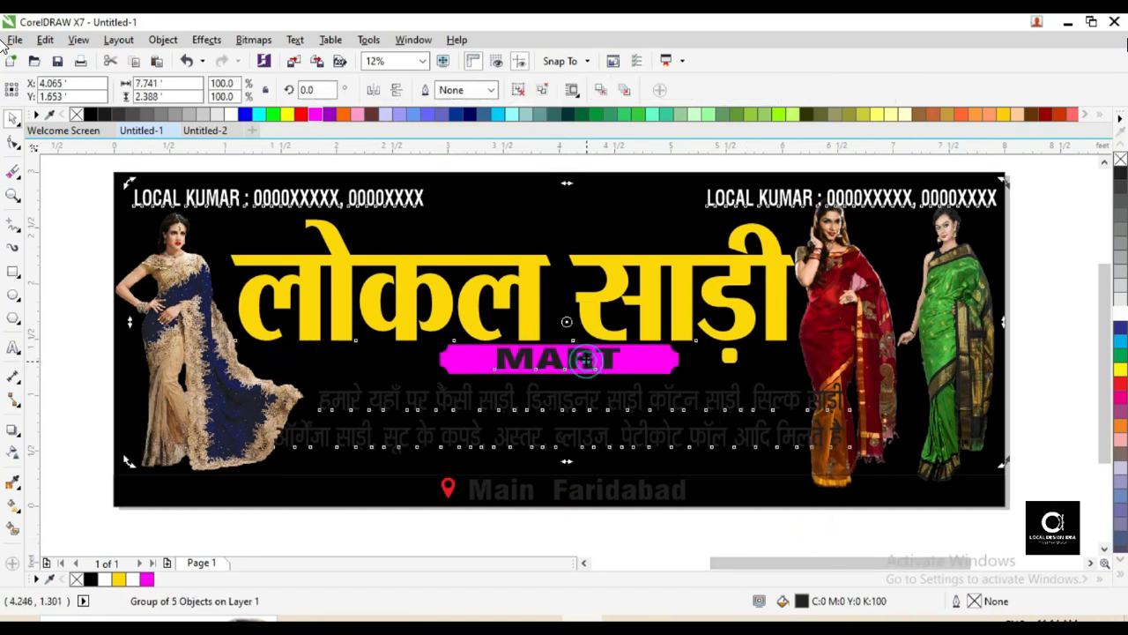
{"action": "key", "text": "ctrl+u"}
{"action": "left_click", "coordinate": [578, 353]}
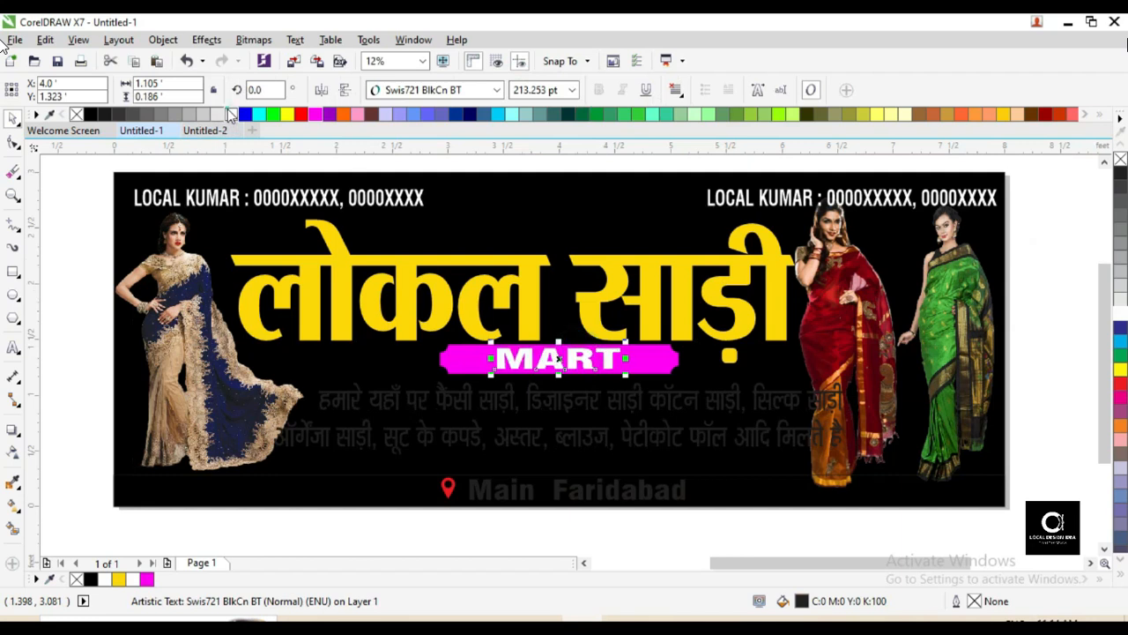
{"action": "left_click", "coordinate": [647, 362]}
{"action": "left_click", "coordinate": [244, 113]}
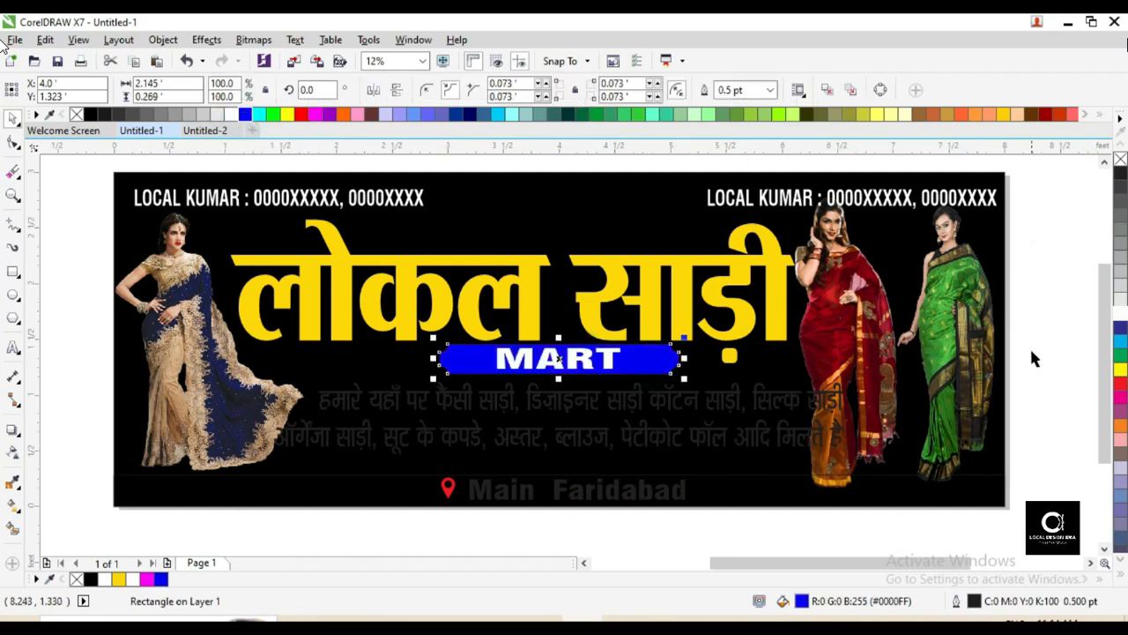
Step: Fill the Hindi description with white, scale it down to about 4.46 ft wide between the models, and centre-align its two lines
{"action": "left_click", "coordinate": [1035, 357]}
{"action": "left_click", "coordinate": [633, 401]}
{"action": "left_click", "coordinate": [229, 114]}
{"action": "left_click_drag", "start_coordinate": [849, 461], "coordinate": [797, 476]}
{"action": "left_click_drag", "start_coordinate": [269, 454], "coordinate": [292, 451]}
{"action": "left_click", "coordinate": [679, 90]}
{"action": "left_click", "coordinate": [694, 128]}
{"action": "left_click", "coordinate": [677, 89]}
{"action": "left_click", "coordinate": [696, 148]}
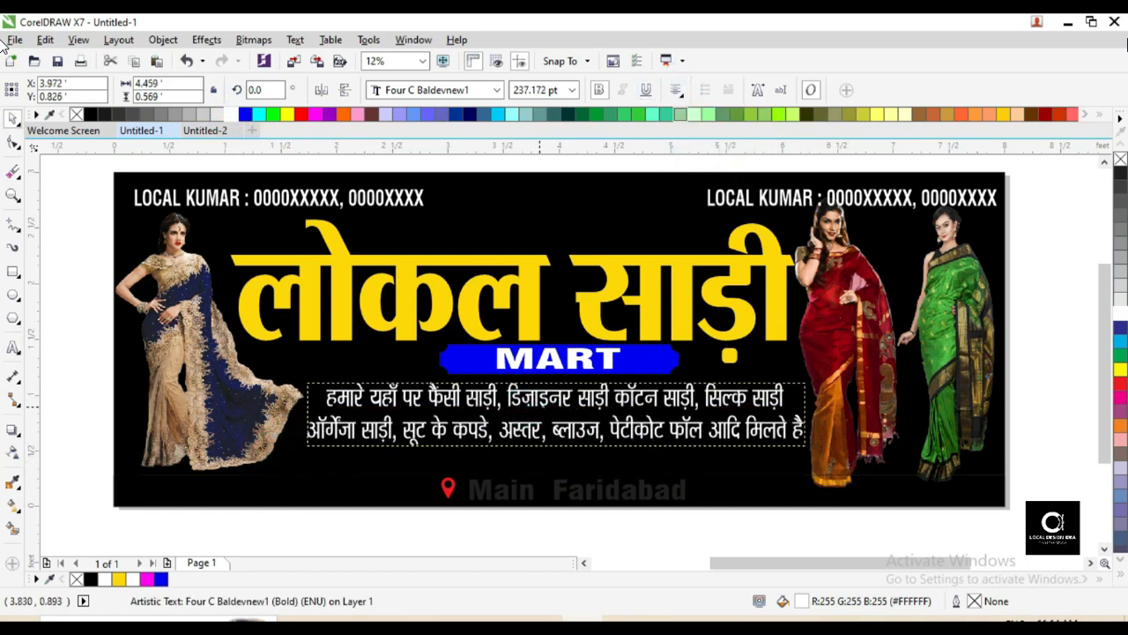
Step: Fill the address strip with yellow (#FED700) and the location pin with red
{"action": "left_click", "coordinate": [733, 487]}
{"action": "left_click", "coordinate": [118, 579]}
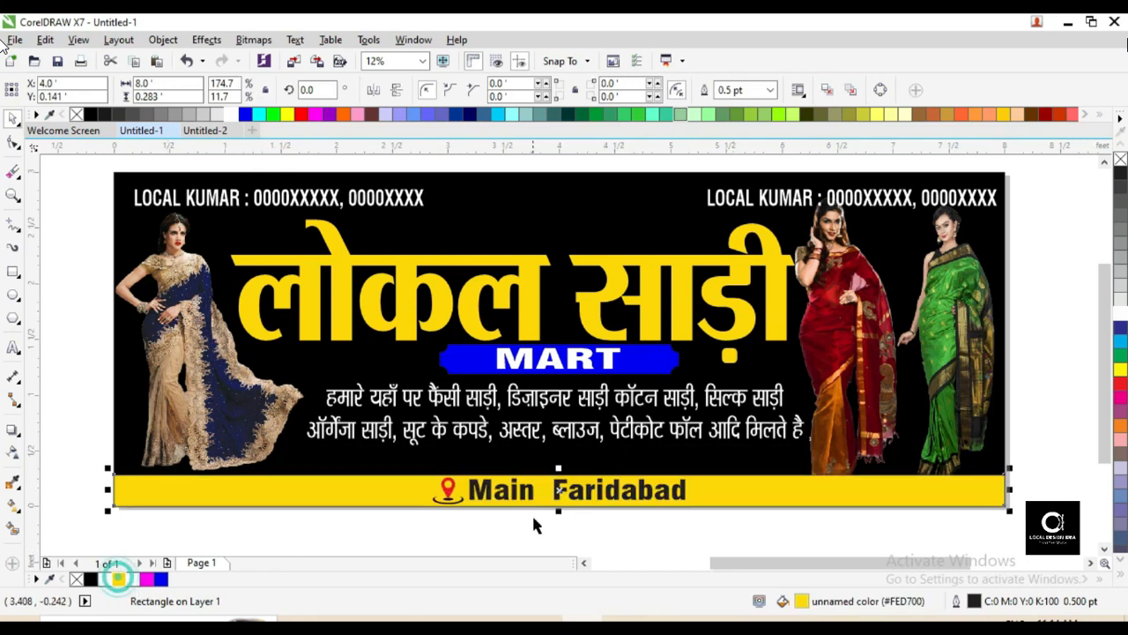
{"action": "left_click", "coordinate": [648, 497], "text": "ctrl"}
{"action": "left_click", "coordinate": [447, 487], "text": "ctrl"}
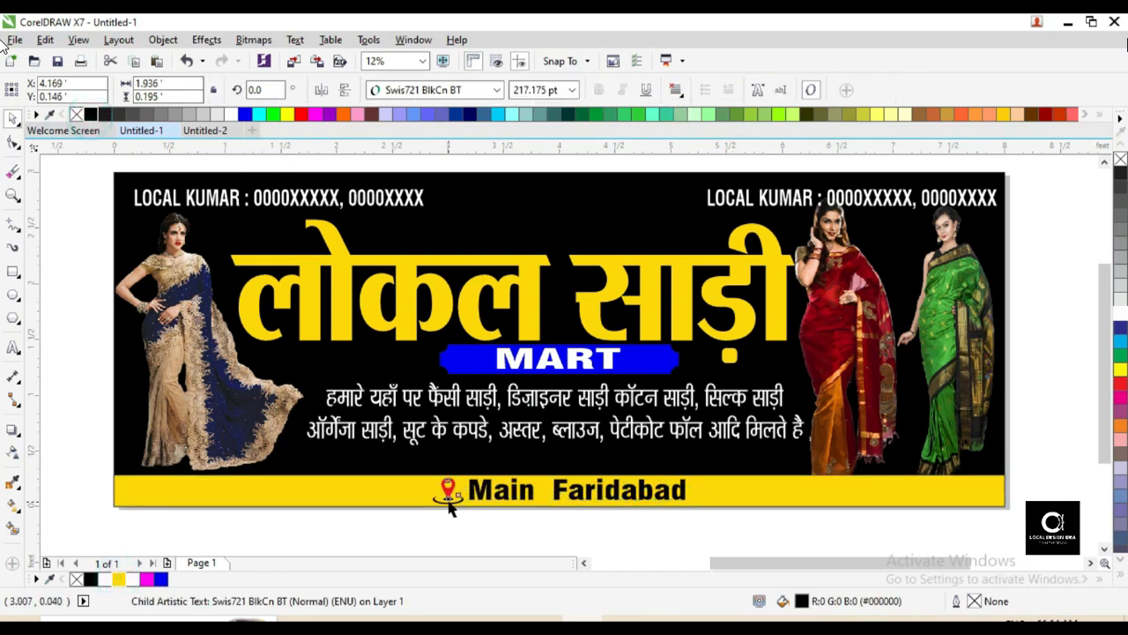
{"action": "left_click", "coordinate": [448, 484], "text": "ctrl"}
{"action": "left_click", "coordinate": [302, 114]}
{"action": "left_click", "coordinate": [98, 221]}
Step: Resize the group with the red and green saree models and lower it so their feet overlap the yellow address strip
{"action": "left_click", "coordinate": [811, 252]}
{"action": "left_click_drag", "start_coordinate": [791, 193], "coordinate": [804, 209]}
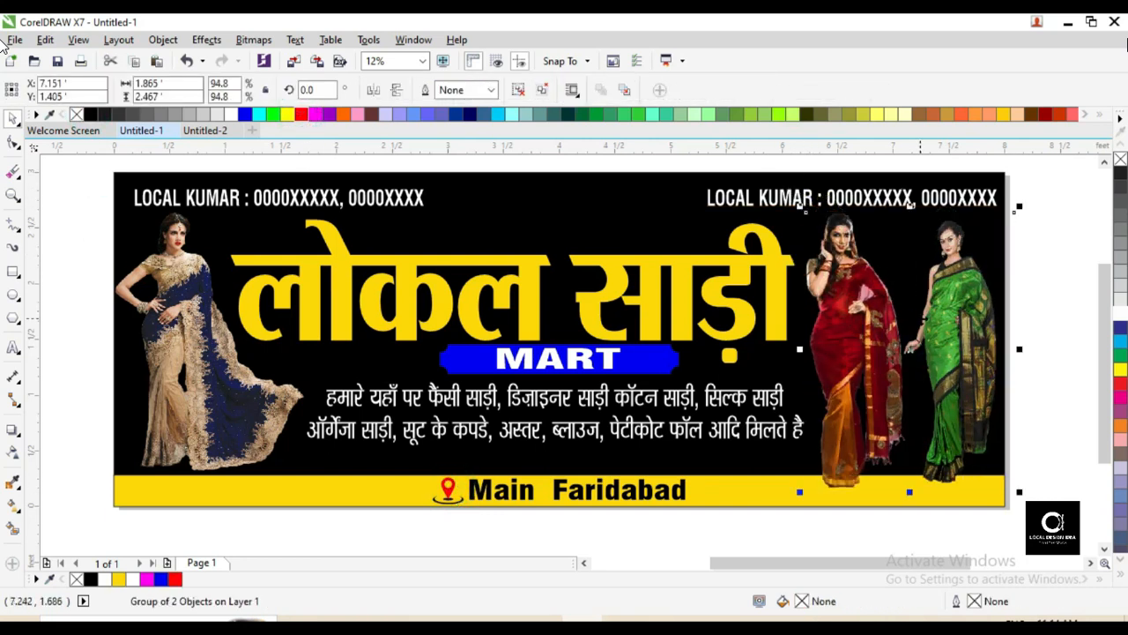
{"action": "left_click", "coordinate": [954, 323]}
{"action": "left_click_drag", "start_coordinate": [954, 318], "coordinate": [955, 335]}
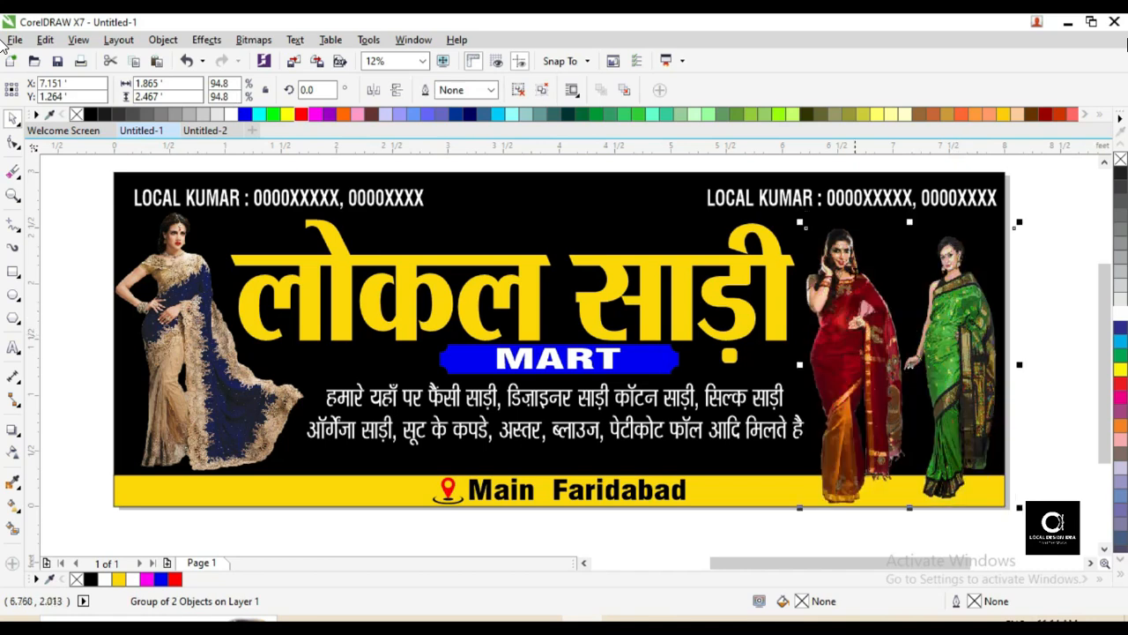
{"action": "key", "text": "Up"}
{"action": "key", "text": "Up"}
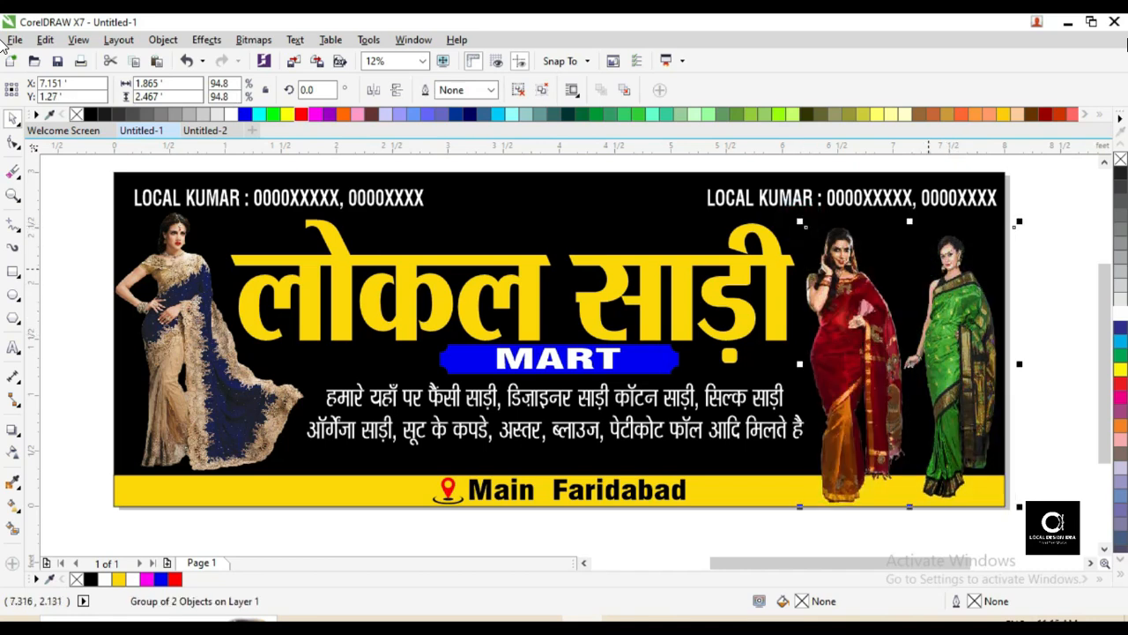
{"action": "left_click_drag", "start_coordinate": [803, 223], "coordinate": [798, 219]}
Step: Nudge the yellow Hindi heading upward, leaving a clear gap above the MART label
{"action": "left_click", "coordinate": [716, 286]}
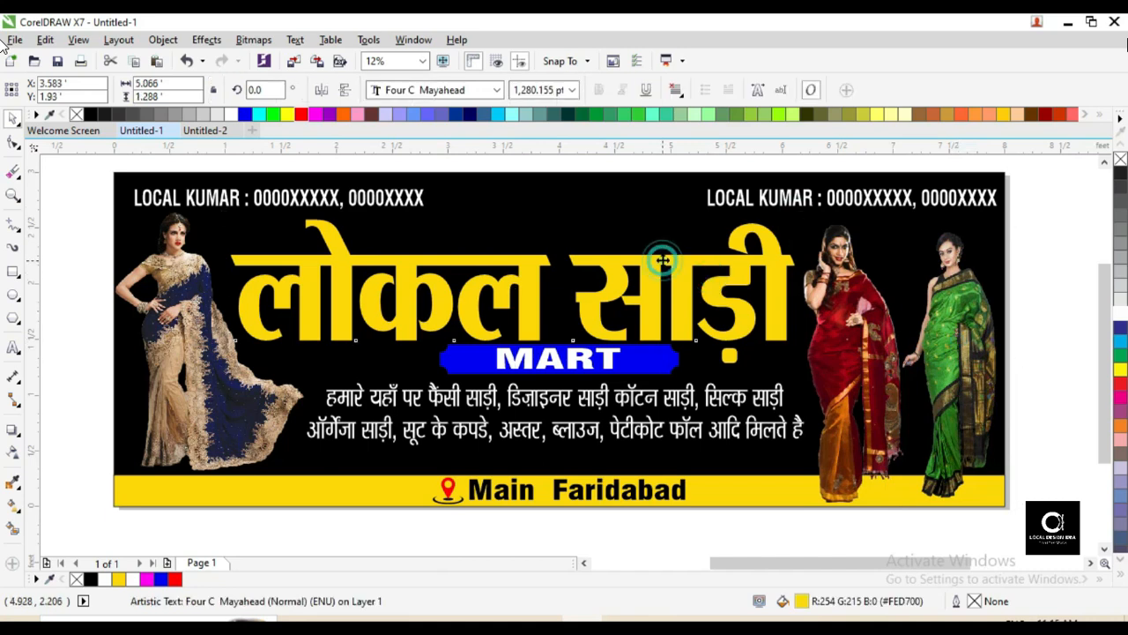
{"action": "key", "text": "Up"}
{"action": "key", "text": "Up"}
{"action": "key", "text": "Up"}
{"action": "key", "text": "Up"}
{"action": "key", "text": "Up"}
{"action": "key", "text": "Up"}
{"action": "key", "text": "Up"}
{"action": "key", "text": "Up"}
{"action": "key", "text": "Up"}
{"action": "key", "text": "Up"}
{"action": "key", "text": "Up"}
{"action": "key", "text": "Up"}
{"action": "key", "text": "Up"}
{"action": "key", "text": "F2"}
{"action": "left_click_drag", "start_coordinate": [418, 205], "coordinate": [697, 364]}
{"action": "key", "text": "F3"}
{"action": "left_click_drag", "start_coordinate": [511, 203], "coordinate": [512, 207]}
Step: Lower the blue saree model onto the yellow strip and enlarge her to about 1.78 by 2.42 ft
{"action": "left_click", "coordinate": [186, 323]}
{"action": "left_click_drag", "start_coordinate": [234, 447], "coordinate": [228, 459]}
{"action": "left_click_drag", "start_coordinate": [305, 232], "coordinate": [314, 220]}
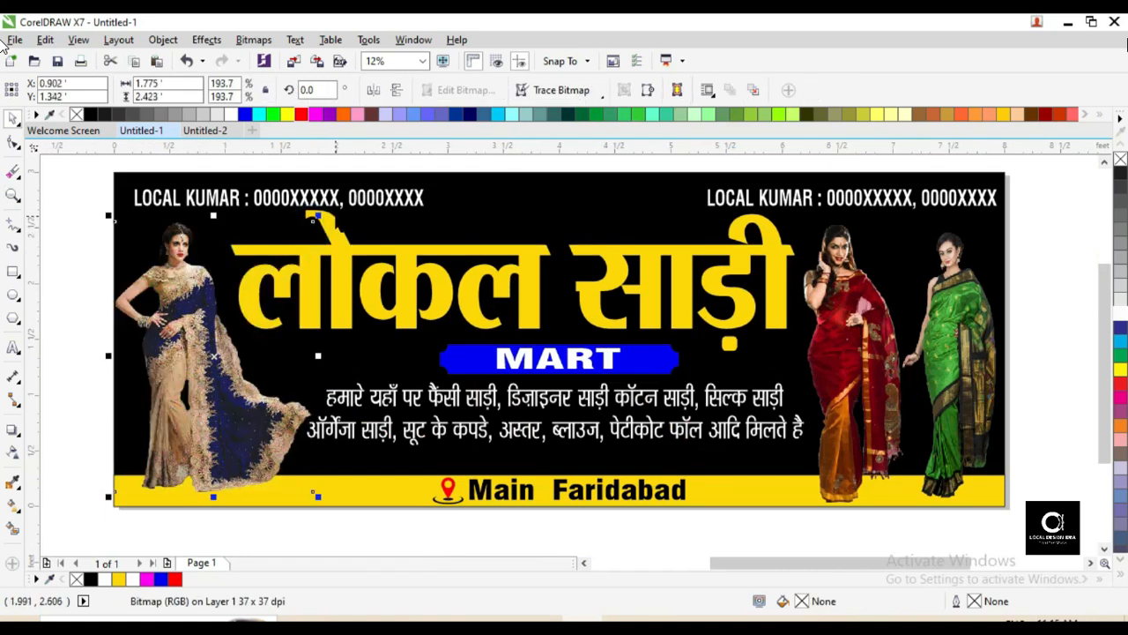
Step: Group all the objects of the banner together
{"action": "key", "text": "F3"}
{"action": "left_click", "coordinate": [428, 197]}
{"action": "key", "text": "F2"}
{"action": "left_click_drag", "start_coordinate": [388, 315], "coordinate": [819, 479]}
{"action": "key", "text": "ctrl+a"}
{"action": "key", "text": "ctrl+g"}
{"action": "left_click", "coordinate": [72, 169]}
Step: Preview the grouped banner in full screen, then return to editing
{"action": "key", "text": "F4"}
{"action": "right_click", "coordinate": [240, 163]}
{"action": "left_click", "coordinate": [289, 171]}
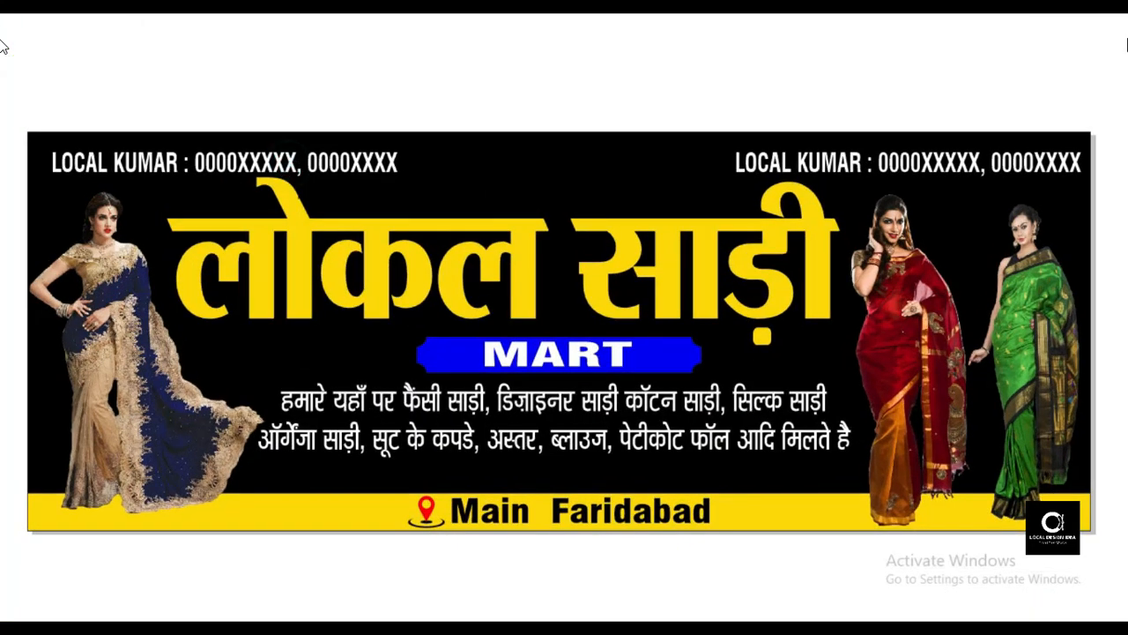
{"action": "left_click", "coordinate": [523, 111]}
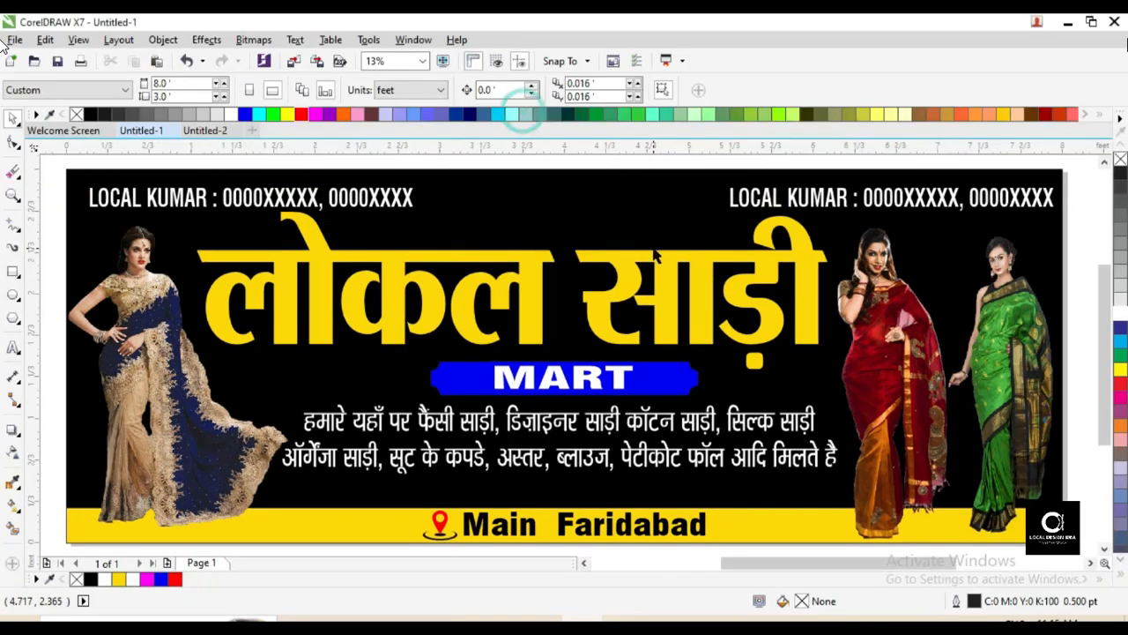
Step: Try to stretch the Hindi description text downward inside the group, and undo the stretch
{"action": "key", "text": "F3"}
{"action": "key", "text": "F2"}
{"action": "left_click_drag", "start_coordinate": [352, 332], "coordinate": [773, 454]}
{"action": "left_click", "coordinate": [677, 390], "text": "ctrl"}
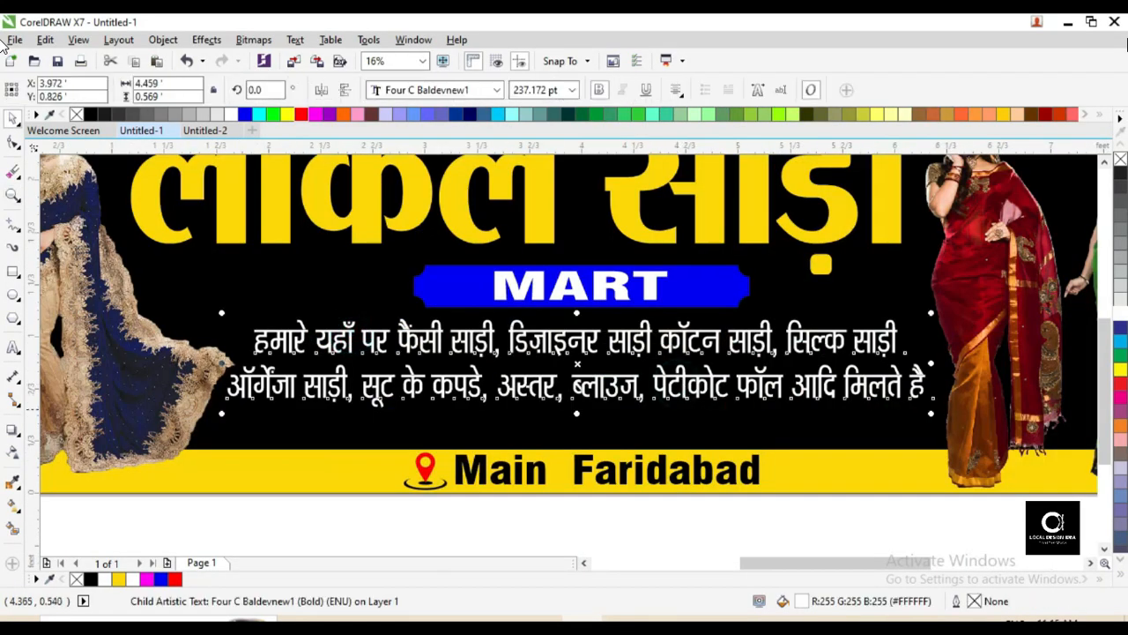
{"action": "left_click_drag", "start_coordinate": [568, 416], "coordinate": [577, 435]}
{"action": "key", "text": "ctrl+z"}
Step: Deselect the description text and check the finished banner in a full-screen preview
{"action": "left_click", "coordinate": [587, 388], "text": "ctrl"}
{"action": "key", "text": "F3"}
{"action": "key", "text": "F3"}
{"action": "key", "text": "F2"}
{"action": "left_click_drag", "start_coordinate": [249, 277], "coordinate": [822, 473]}
{"action": "left_click", "coordinate": [944, 284]}
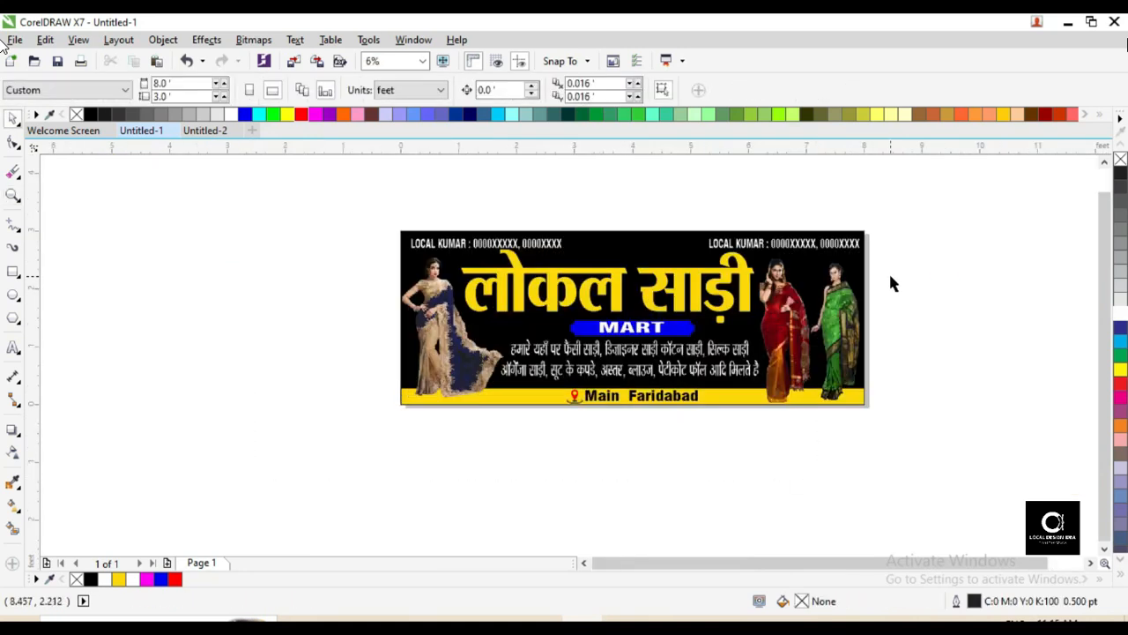
{"action": "key", "text": "F4"}
{"action": "right_click", "coordinate": [54, 168]}
{"action": "left_click", "coordinate": [94, 181]}
{"action": "key", "text": "Escape"}
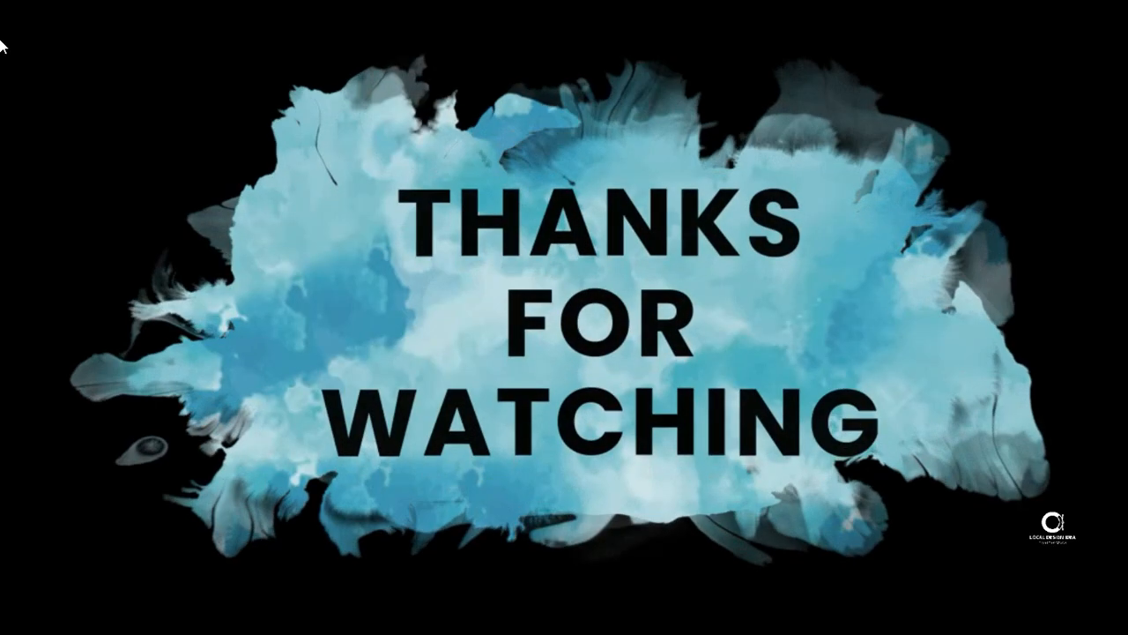